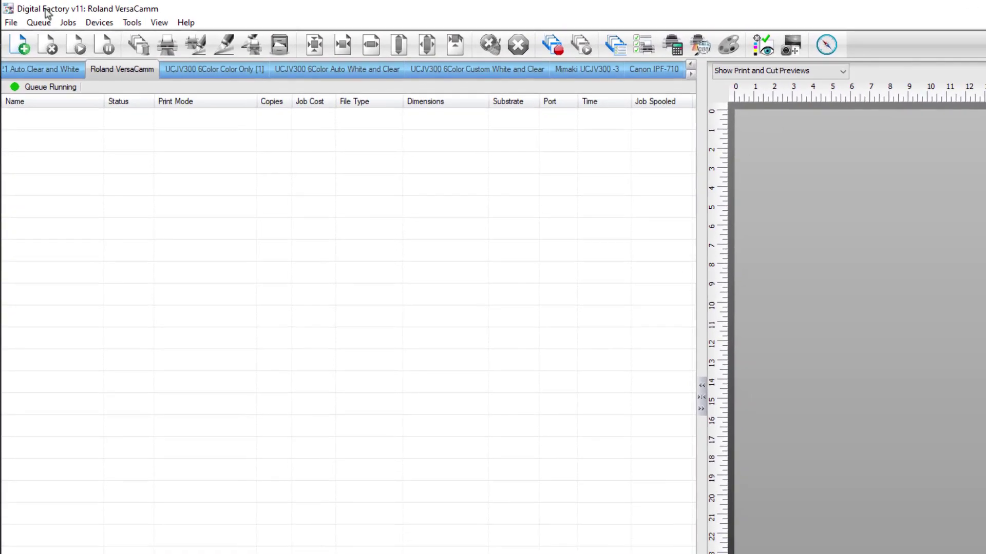
Set the queue's production markup to Barcode for find job, Per Content, Code 39, positioned Left.
left_click(29, 17)
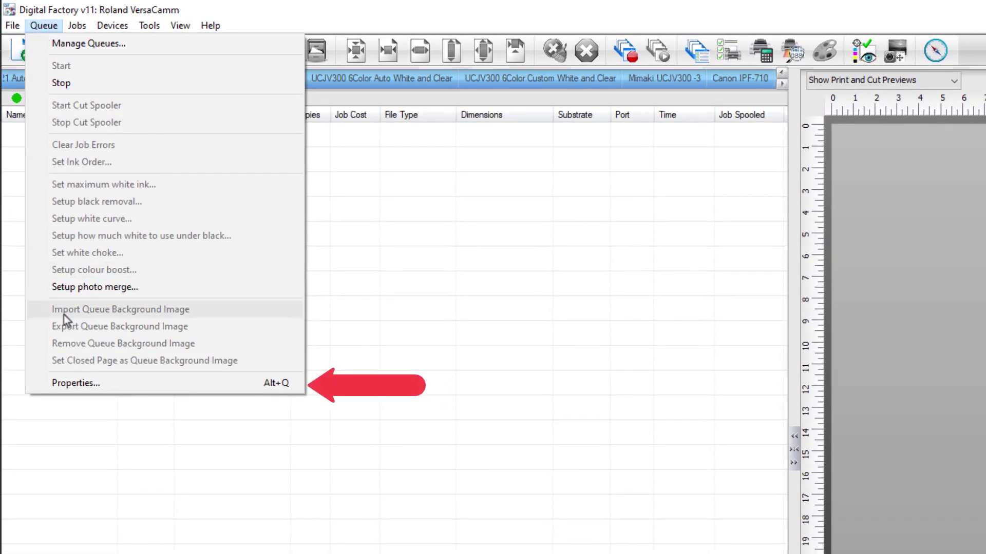
left_click(70, 379)
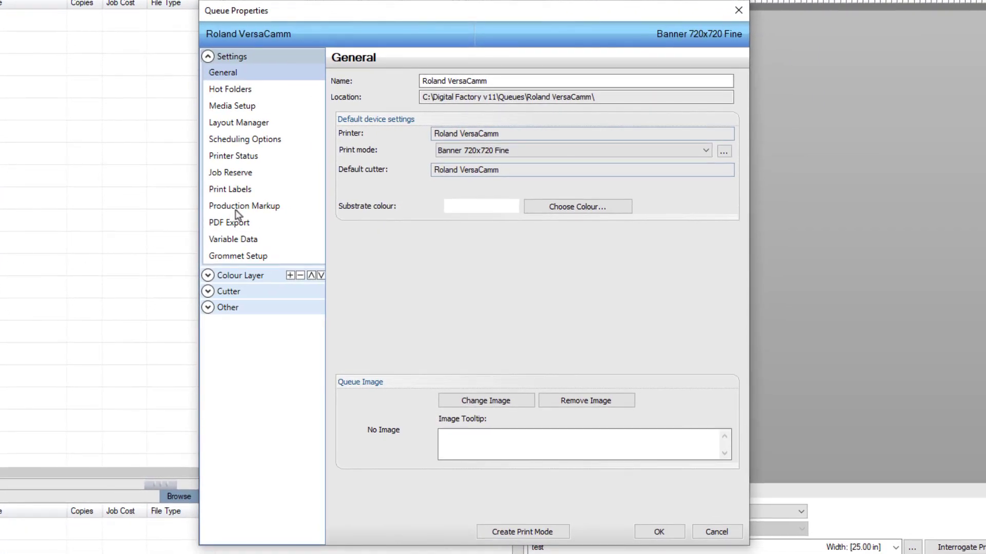
left_click(242, 210)
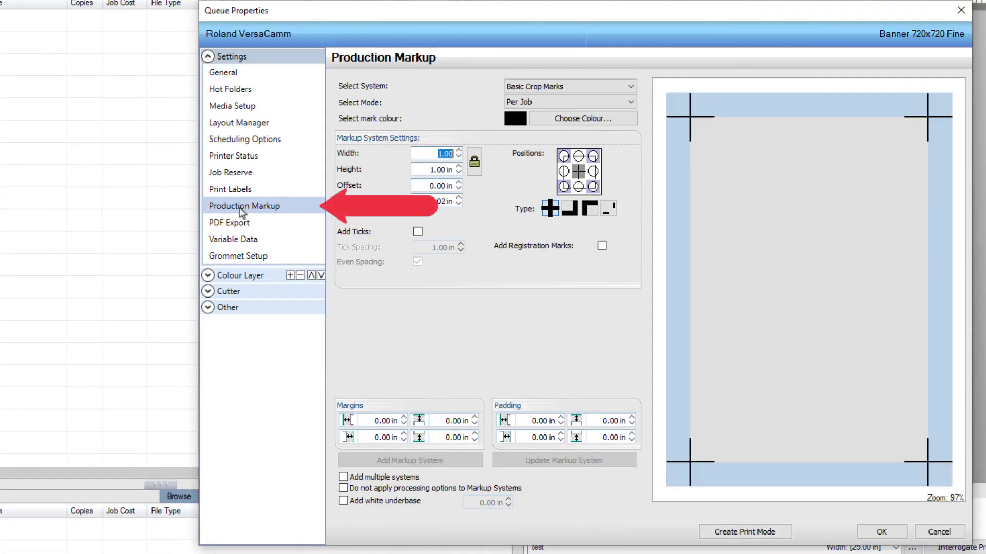
left_click(539, 87)
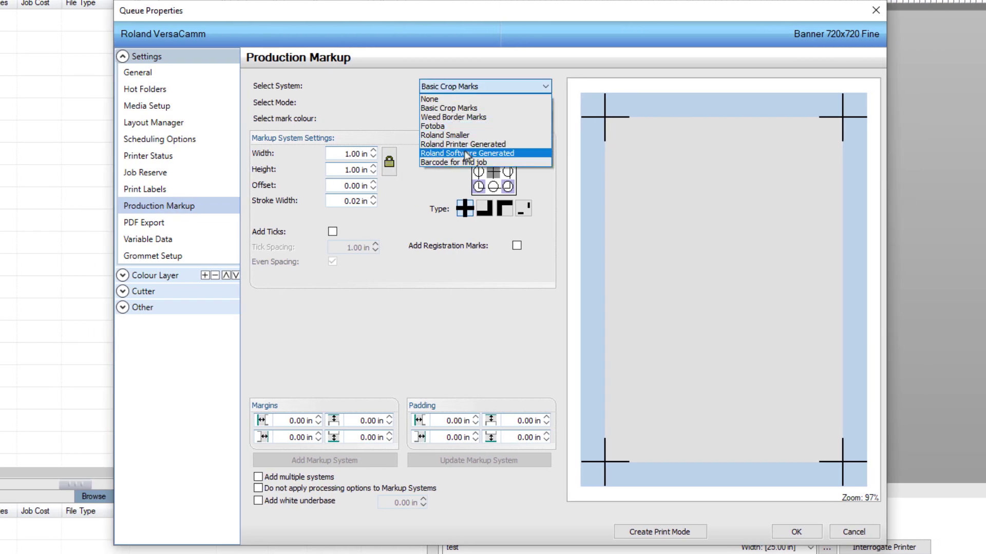
left_click(467, 163)
left_click(464, 102)
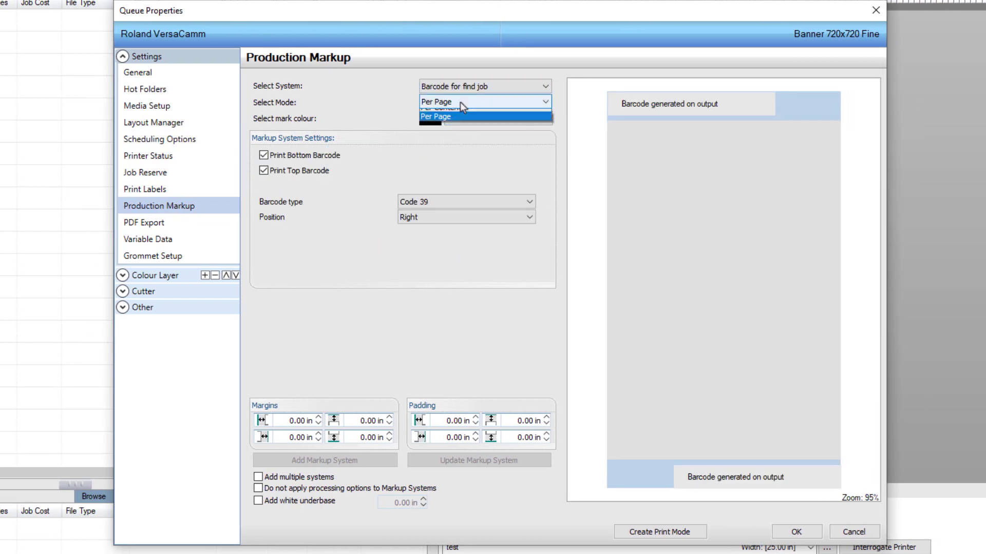
left_click(464, 112)
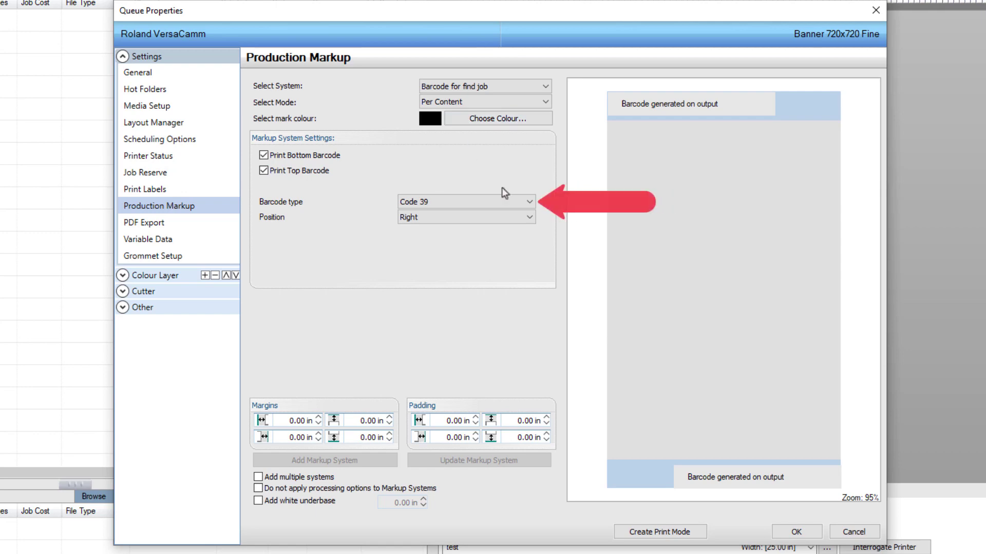
left_click(520, 205)
left_click(520, 215)
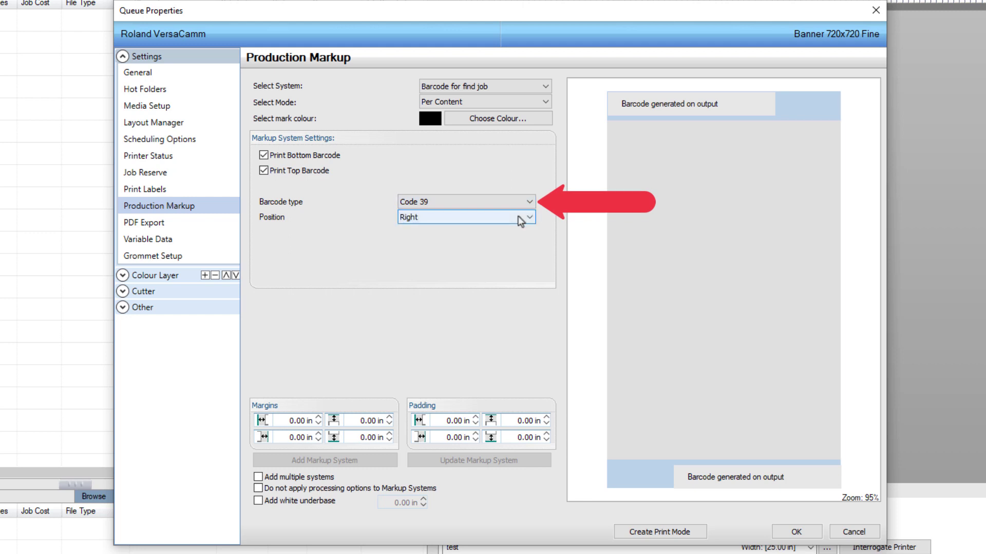
left_click(521, 218)
left_click(517, 231)
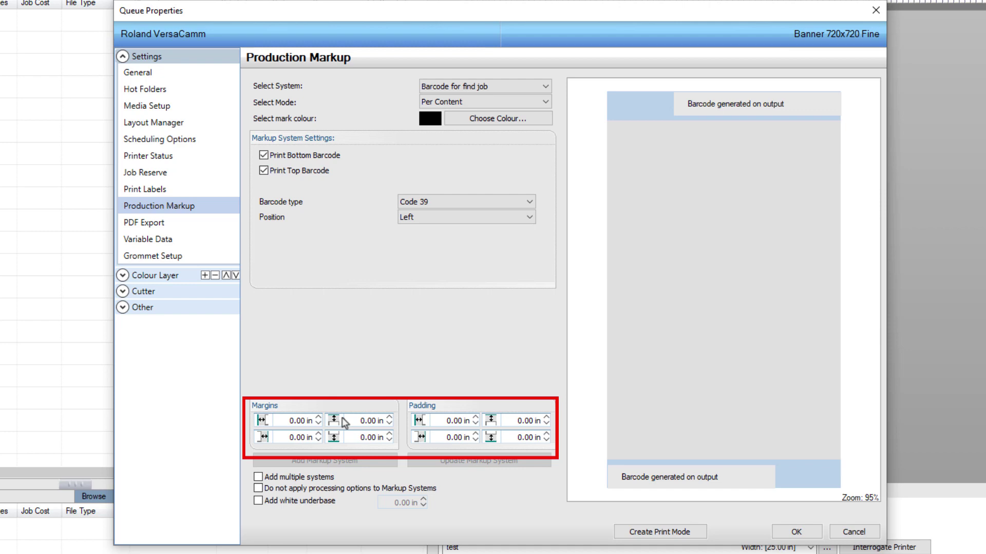
Set all four margins and the top and bottom padding to 0.4 in.
double_click(300, 421)
type("0.4")
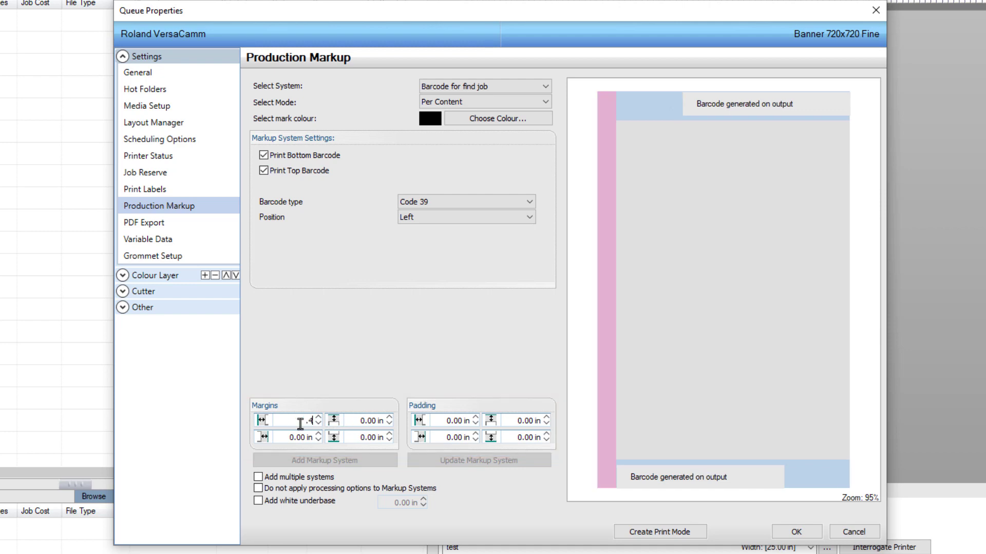
double_click(376, 421)
type("0.4")
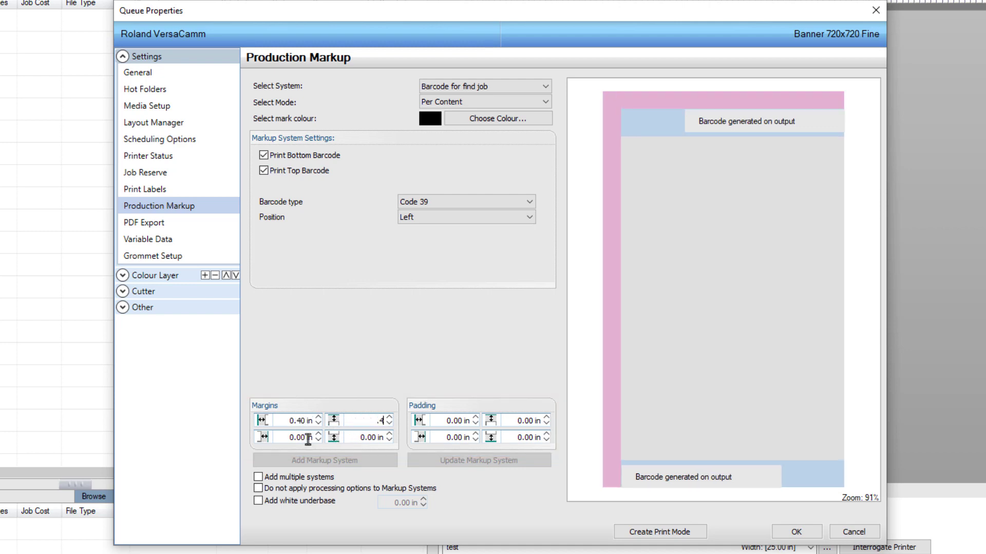
double_click(307, 438)
type(".4")
double_click(349, 437)
type(".4")
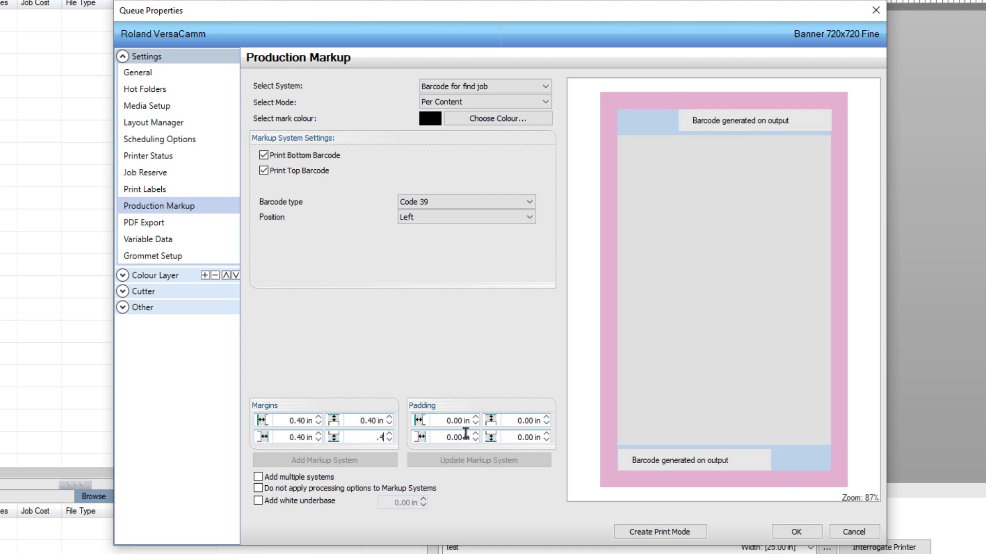
double_click(529, 421)
type(".4")
double_click(528, 438)
type(".4")
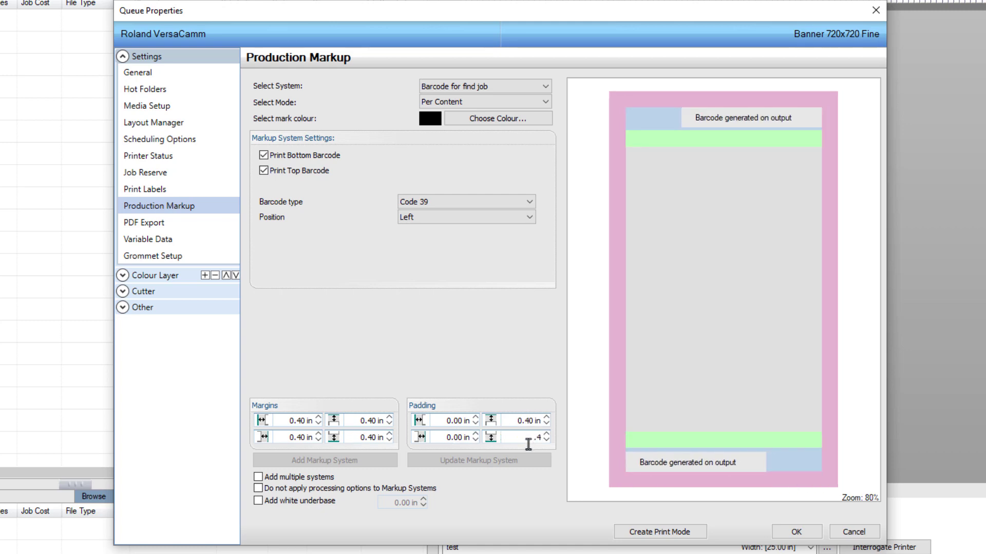
Allow job rotation when block nesting, save the settings, and keep the Auto Nest layout.
left_click(180, 123)
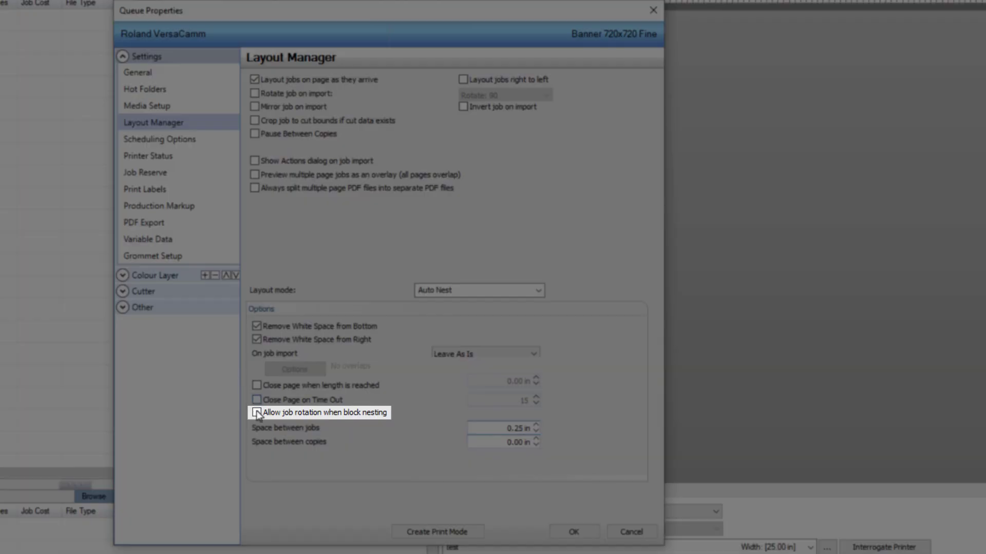
left_click(256, 413)
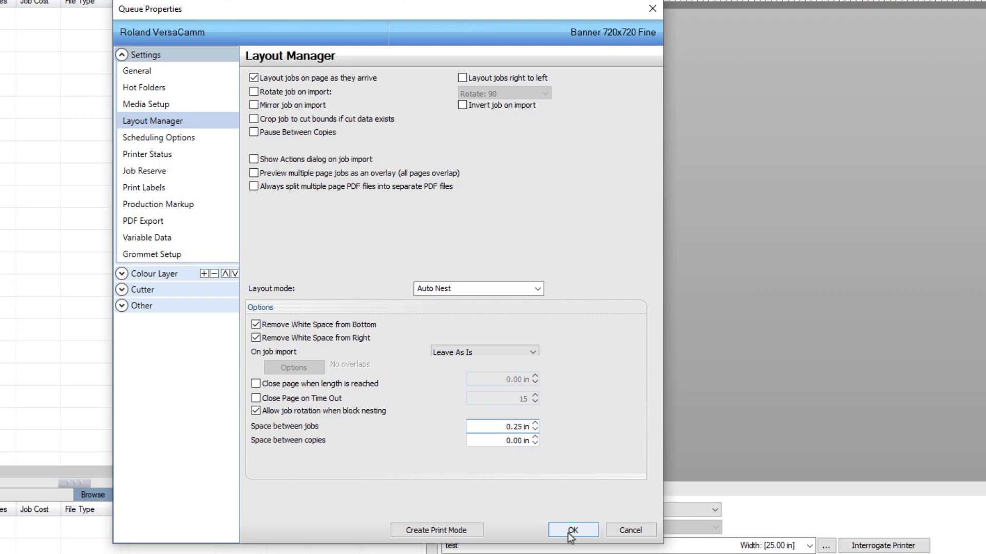
left_click(571, 532)
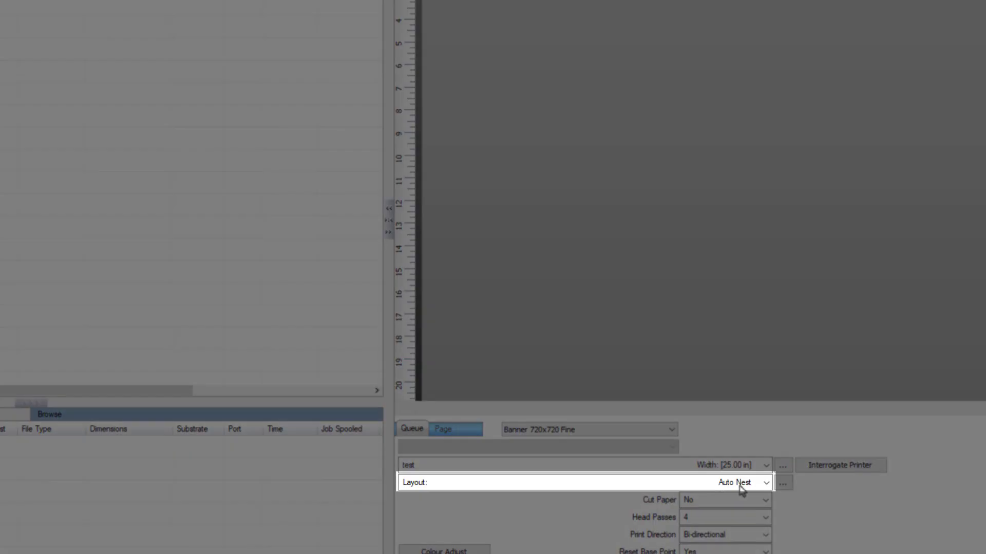
left_click(766, 483)
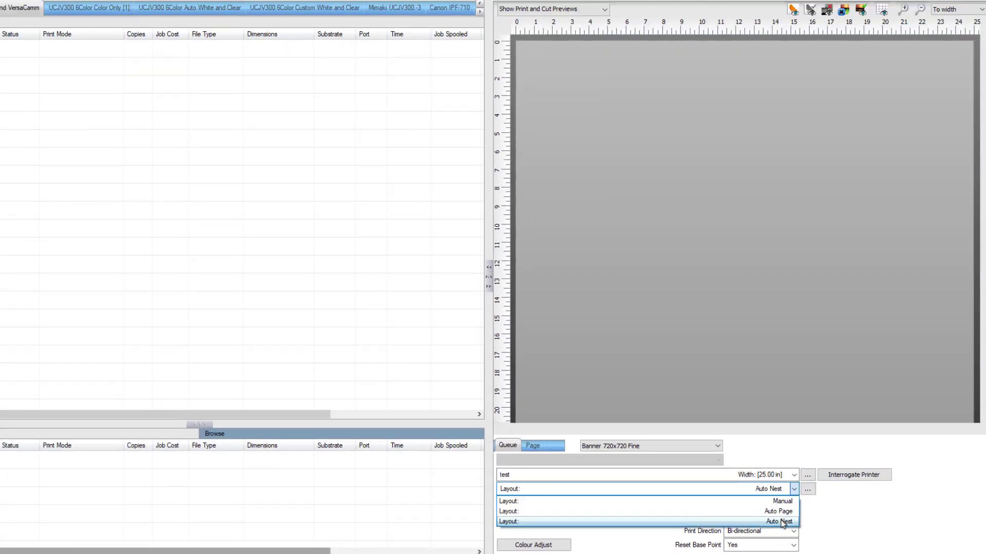
left_click(783, 521)
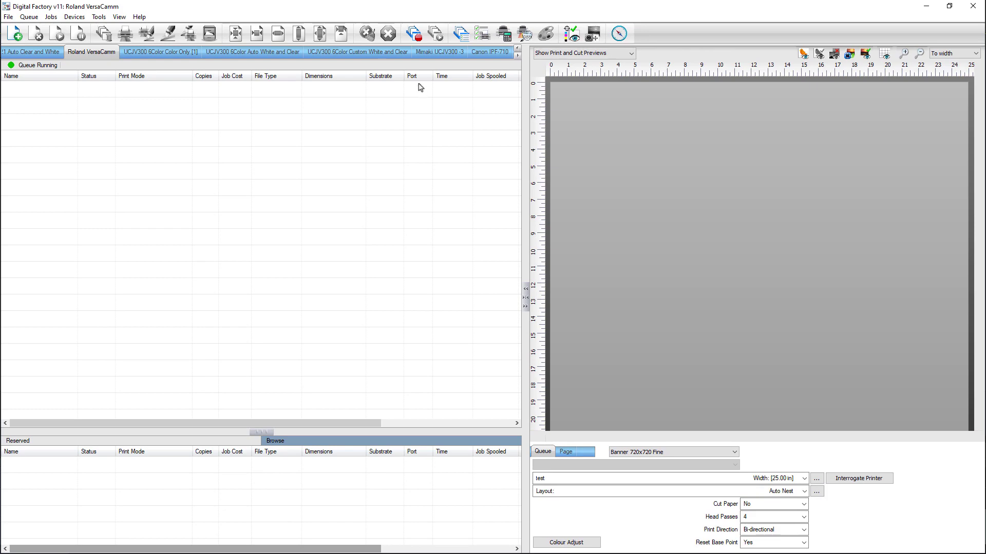
Import the four PDF label files into the queue.
right_click(419, 85)
left_click(437, 105)
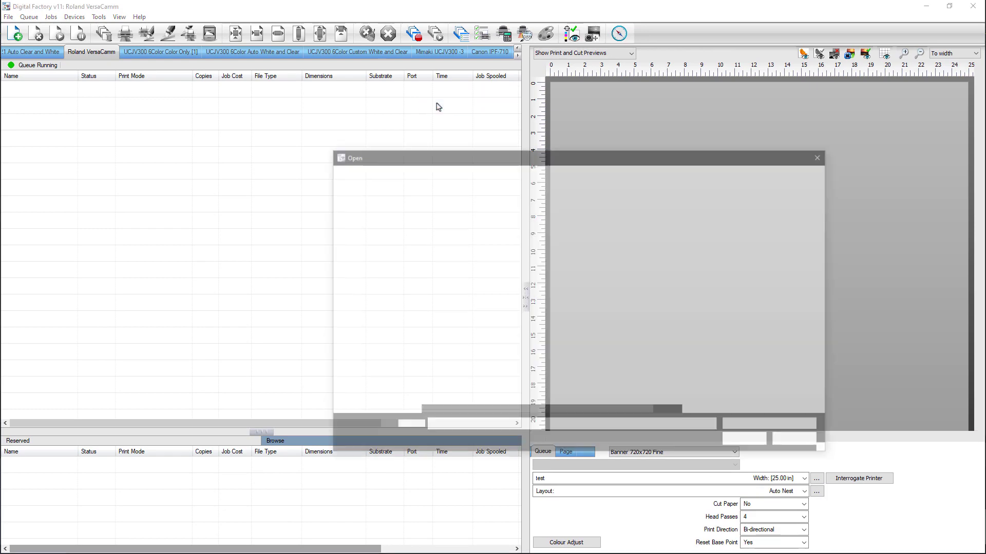
left_click_drag(468, 287, 417, 211)
left_click(744, 438)
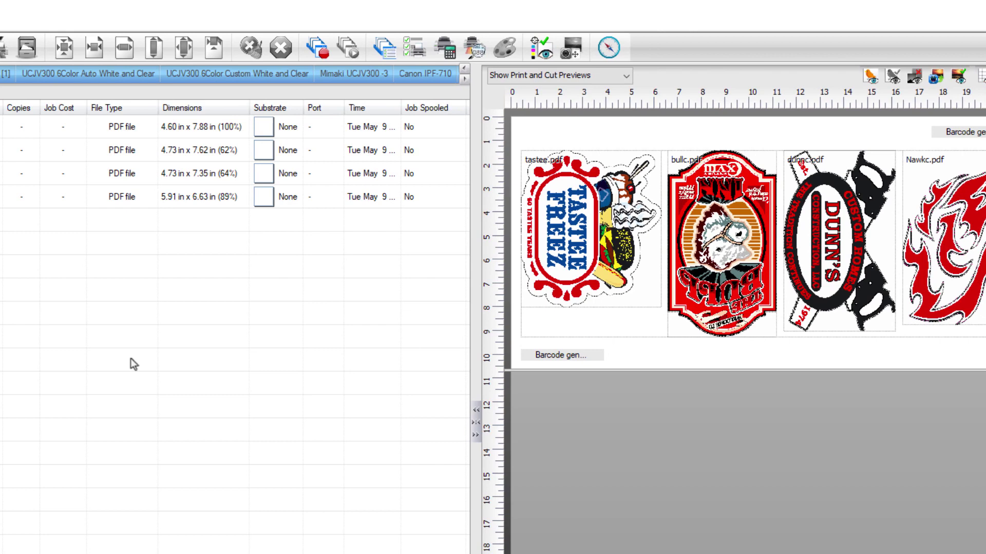
RIP Only the four jobs as one nested page, then view the combined job's raw data.
right_click(0, 126)
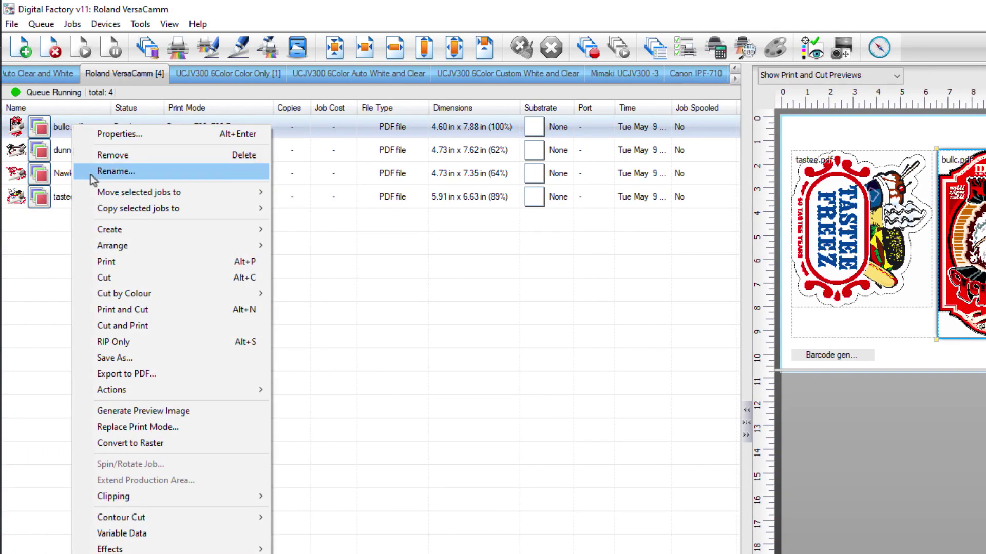
left_click(137, 343)
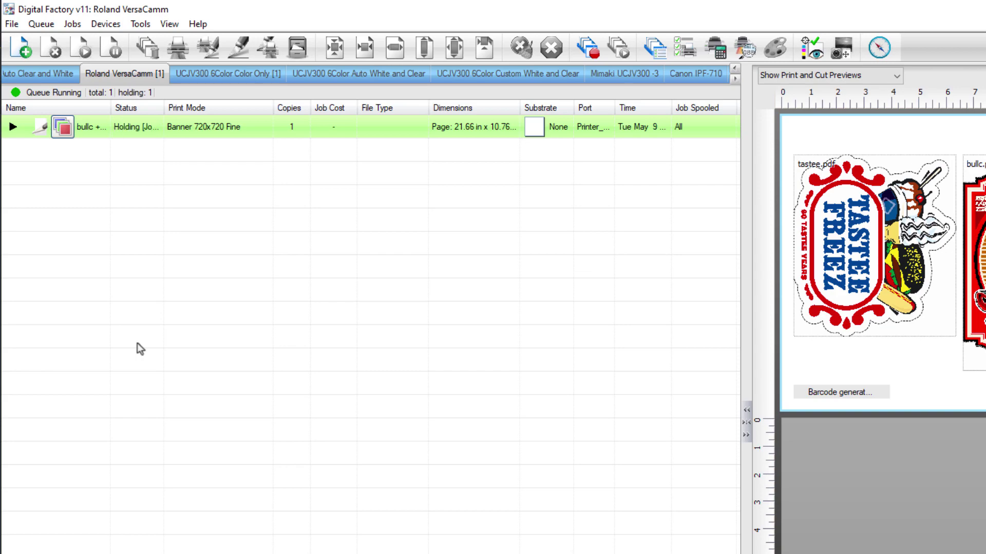
right_click(382, 128)
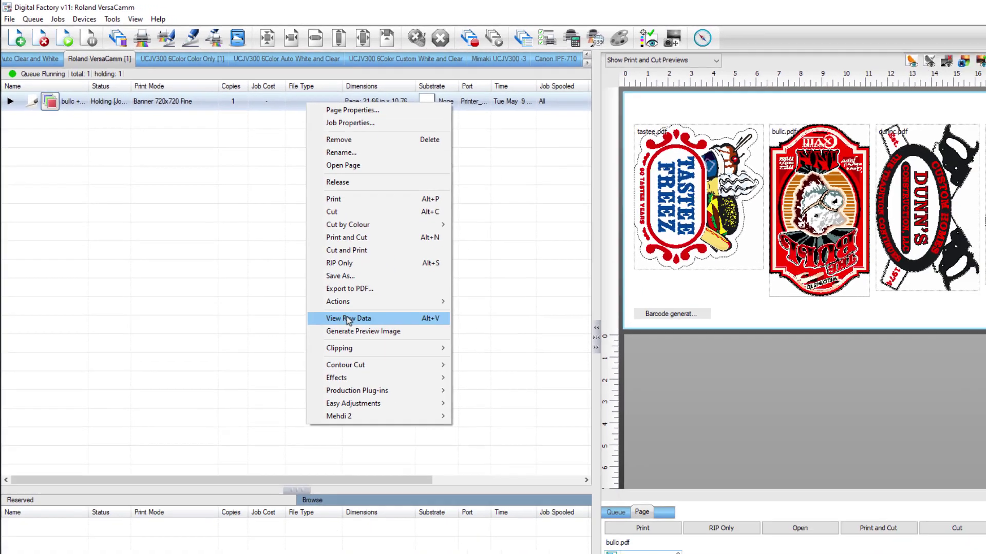
left_click(435, 398)
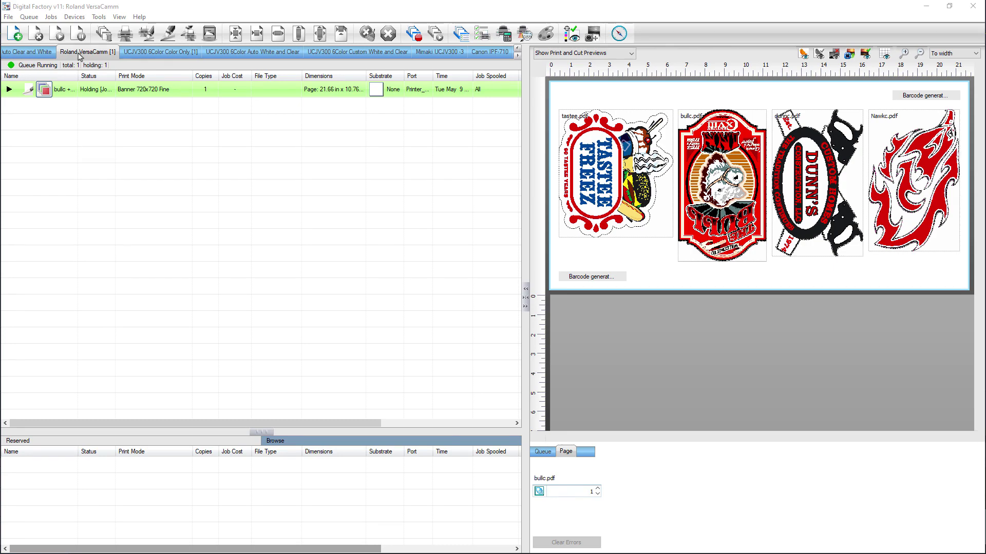
In the Roland VersaCamm production markup, change the find-job barcode to a centered QR Code.
double_click(80, 53)
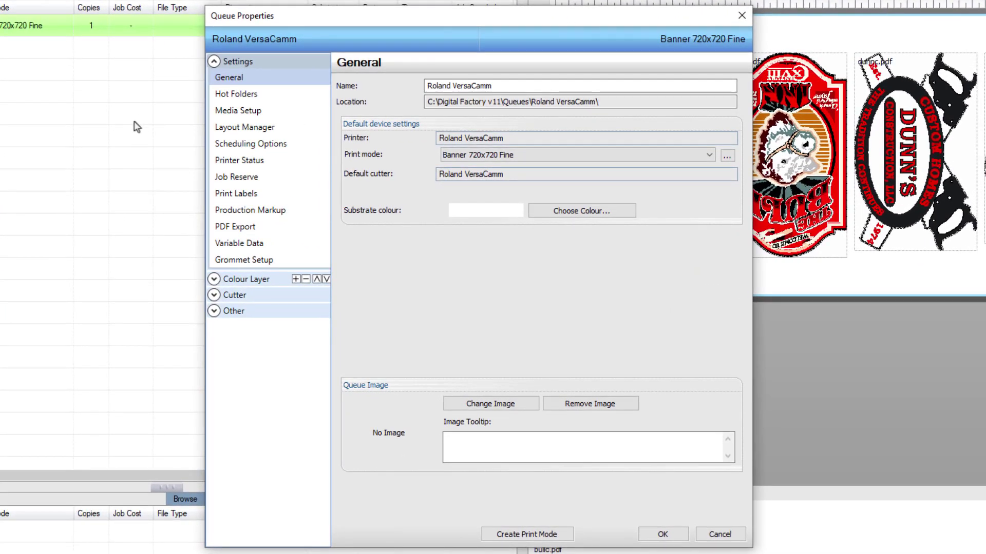
left_click(244, 213)
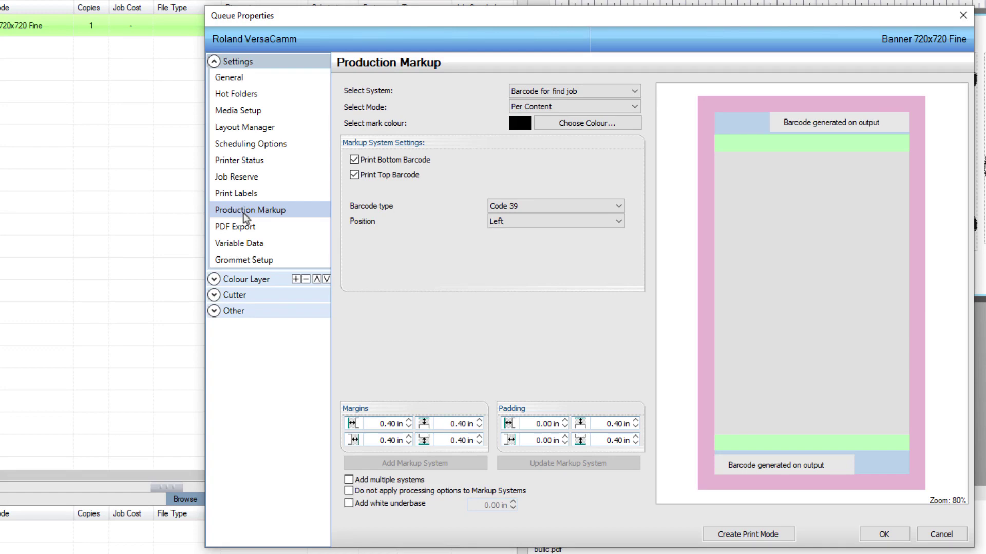
left_click(554, 206)
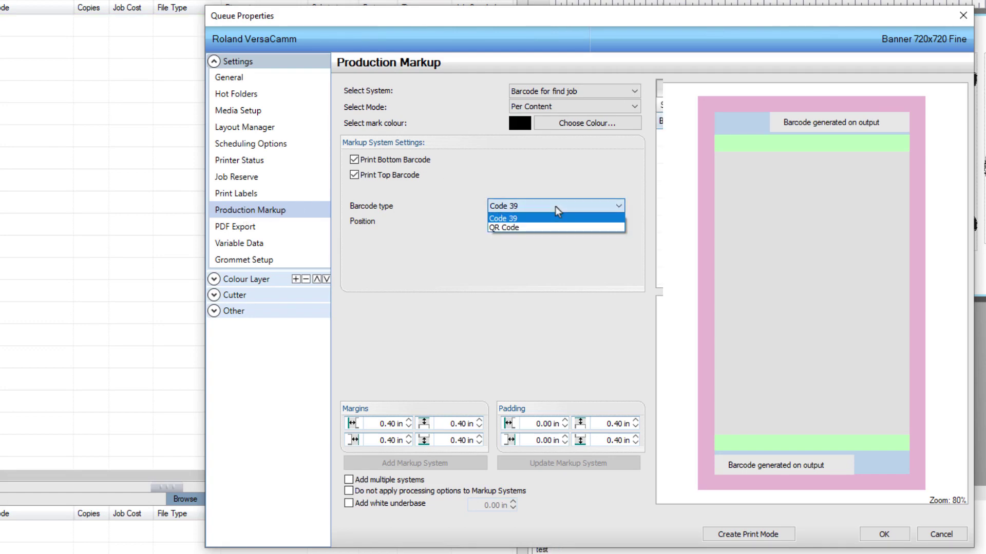
left_click(559, 227)
left_click(559, 224)
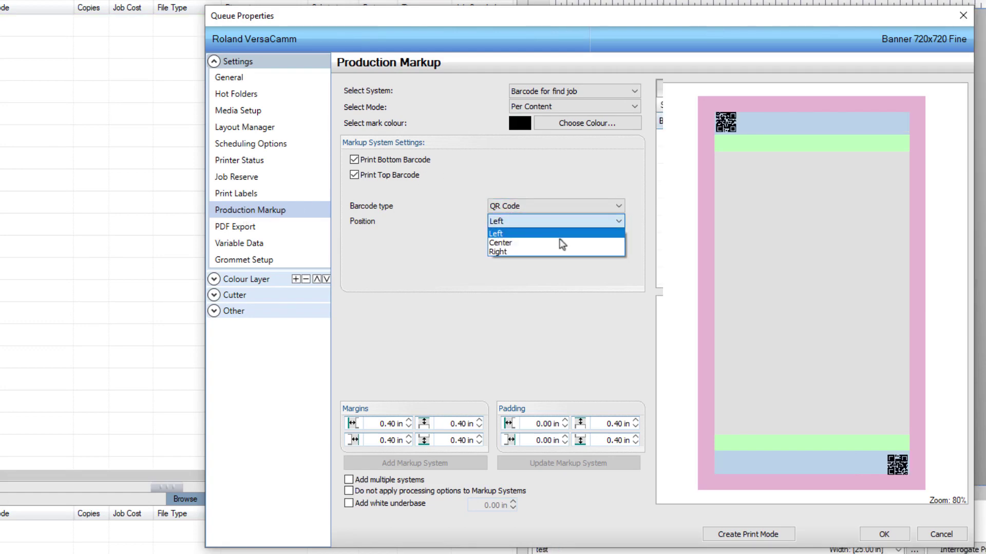
left_click(559, 241)
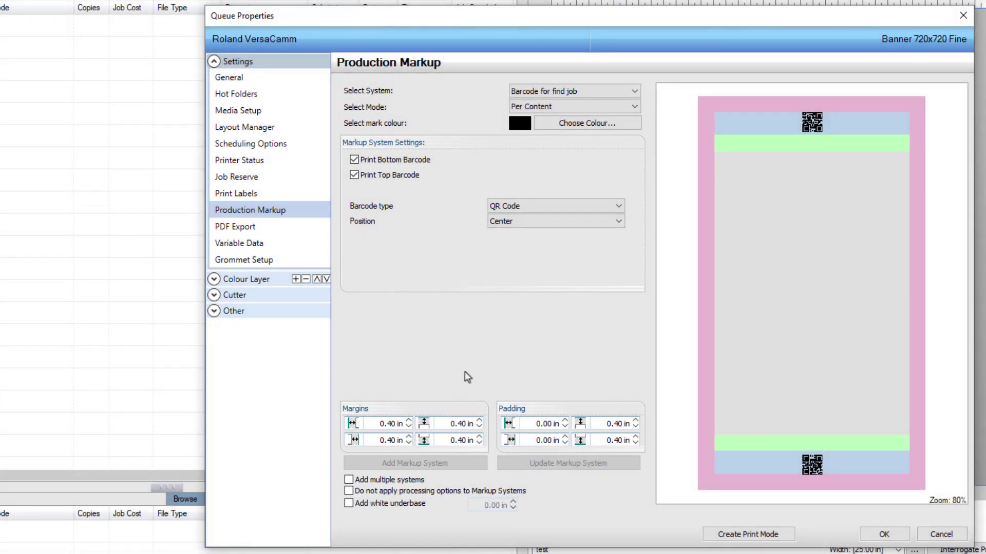
Enable multiple systems, add Roland Software Generated registration marks, and save the markup.
left_click(373, 480)
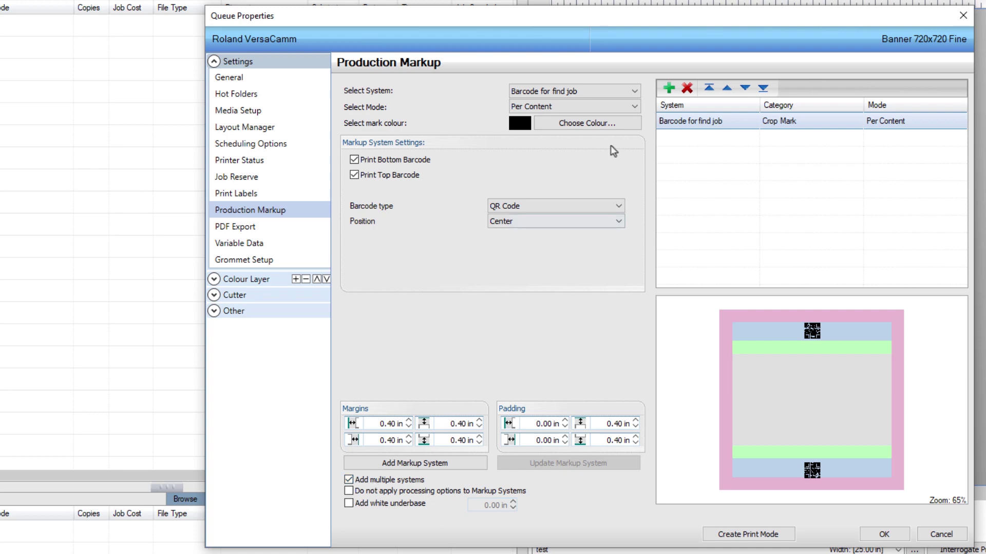
left_click(602, 92)
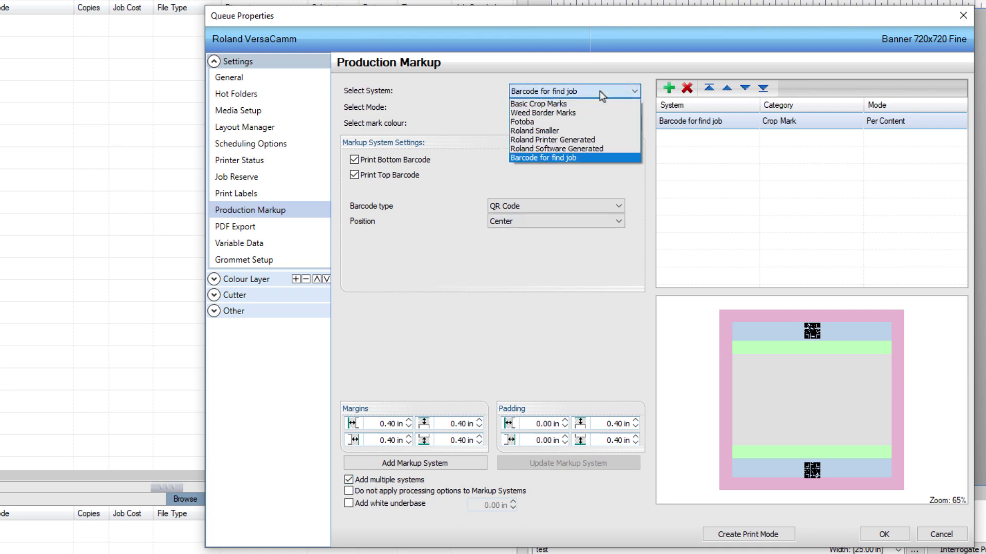
left_click(607, 150)
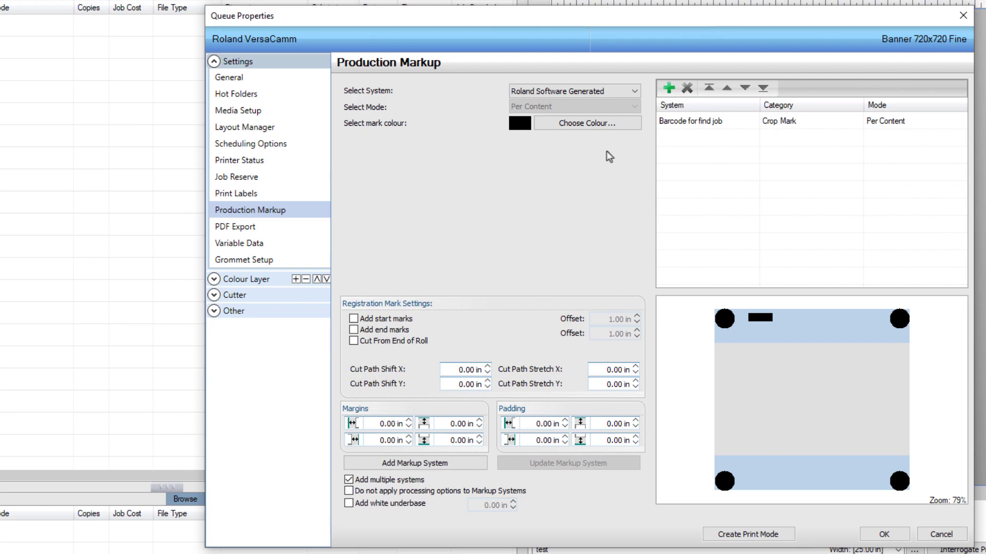
left_click(464, 464)
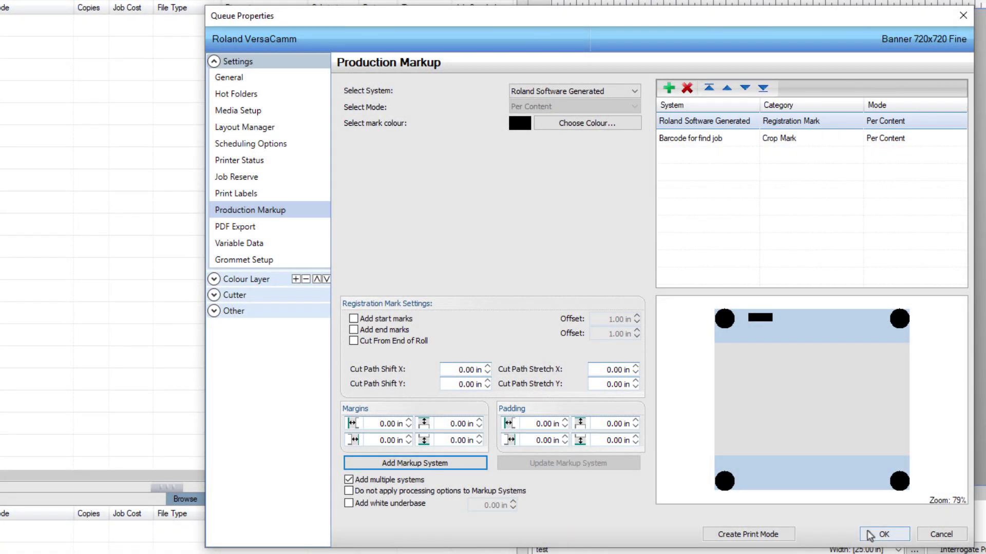
left_click(868, 534)
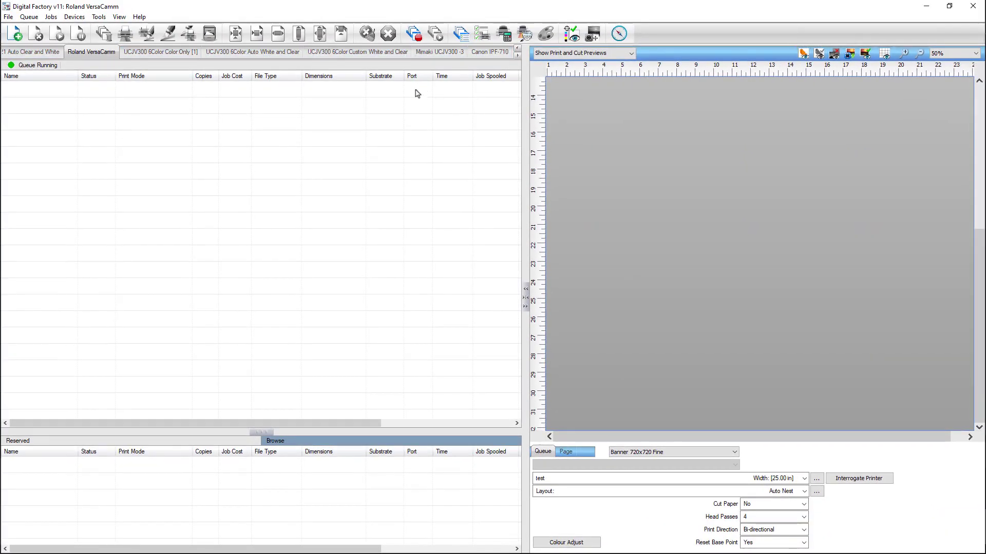
Import all the PDF files into the Roland VersaCamm queue.
right_click(376, 25)
left_click(437, 110)
key("ctrl+a")
left_click(744, 440)
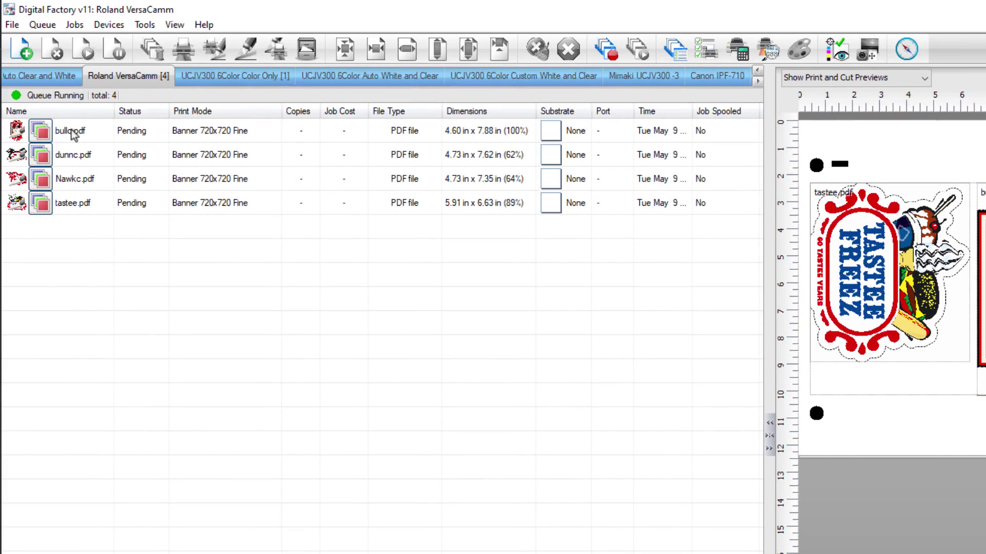
RIP Only the bullc.pdf job and view the ripped job's raw data.
right_click(75, 134)
left_click(134, 352)
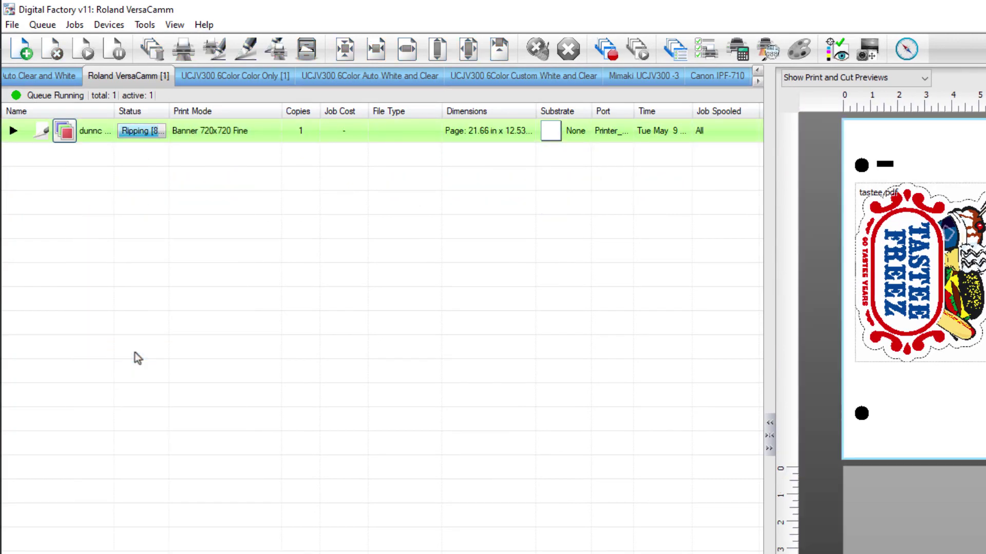
right_click(416, 133)
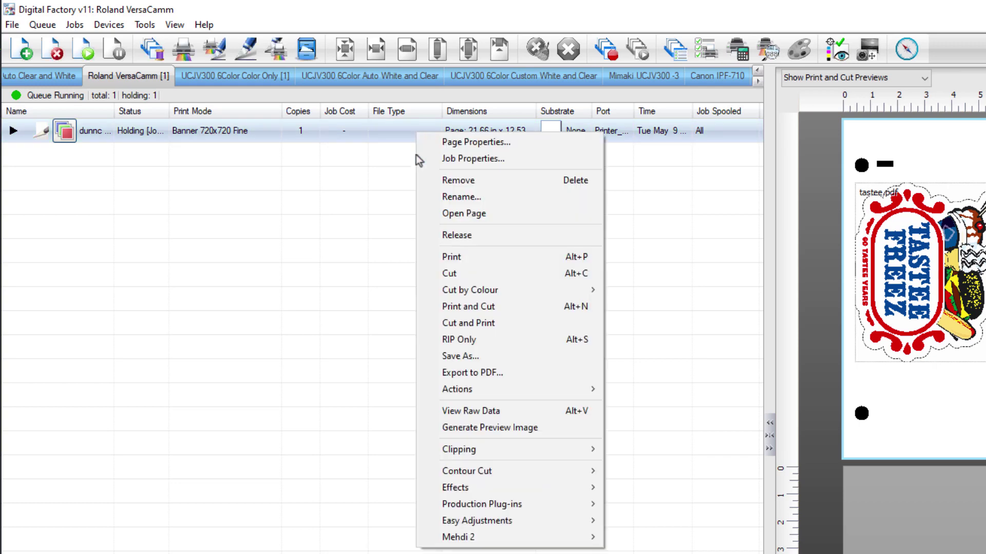
left_click(445, 410)
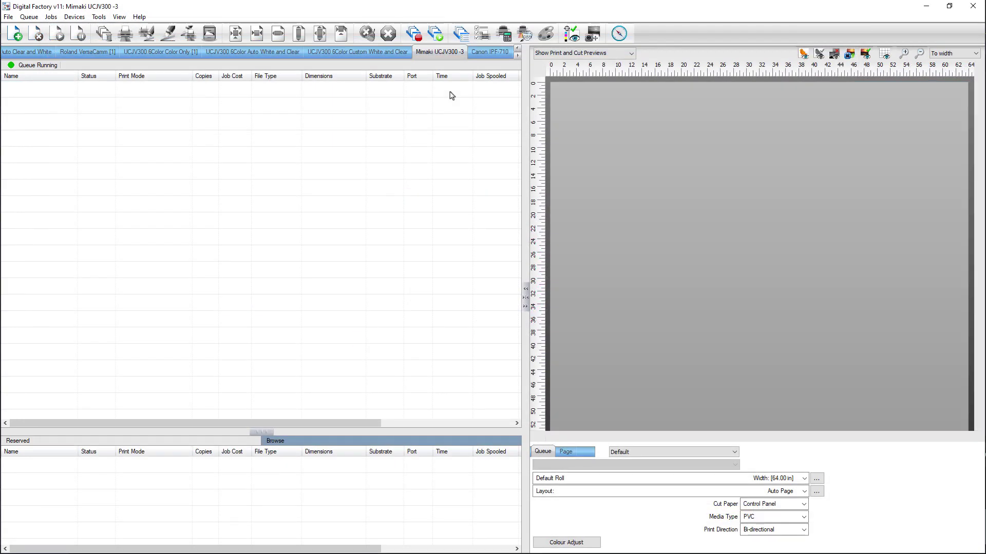
Set the Mimaki UCJV300 -3 markup to Fotoba, Per Copy, with vertical marks, and save.
double_click(442, 53)
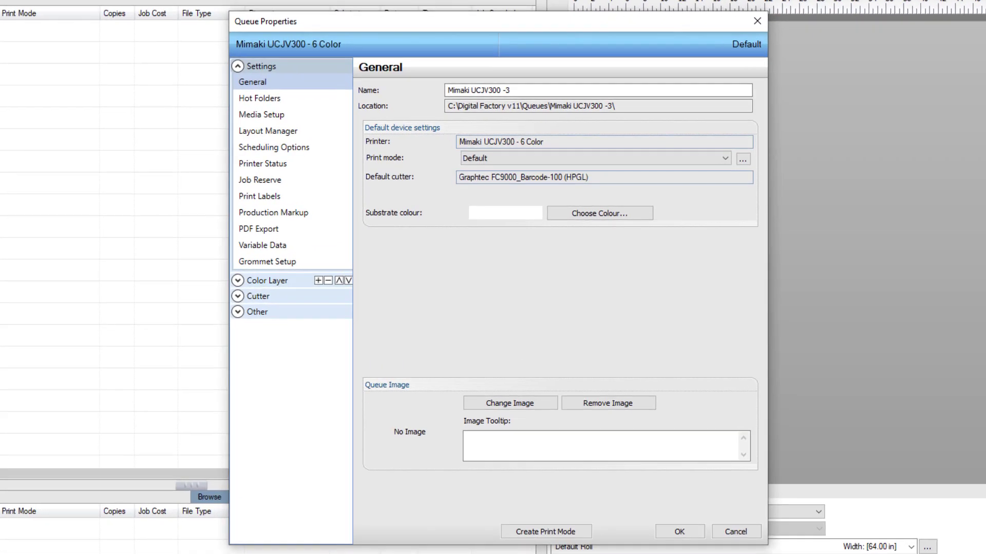
left_click(312, 215)
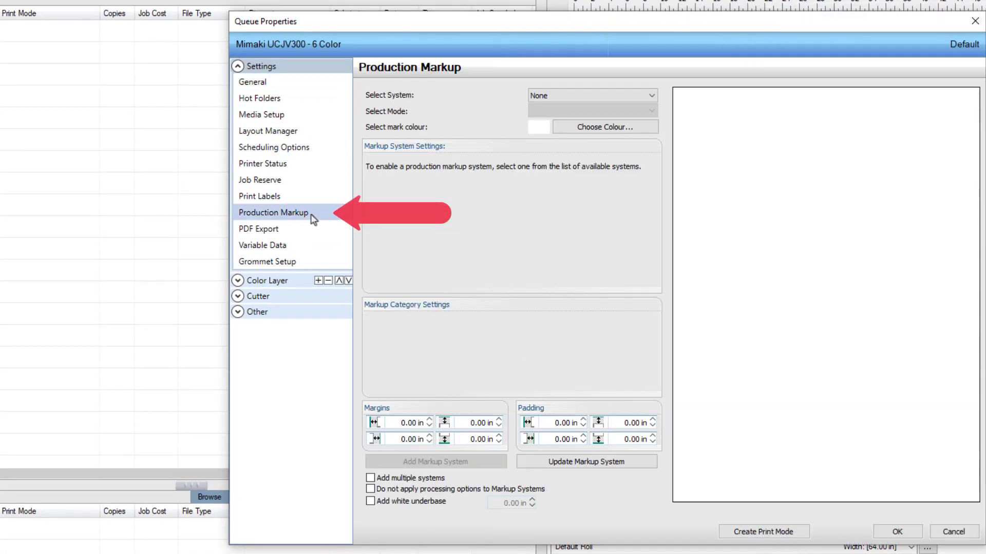
left_click(580, 97)
left_click(585, 135)
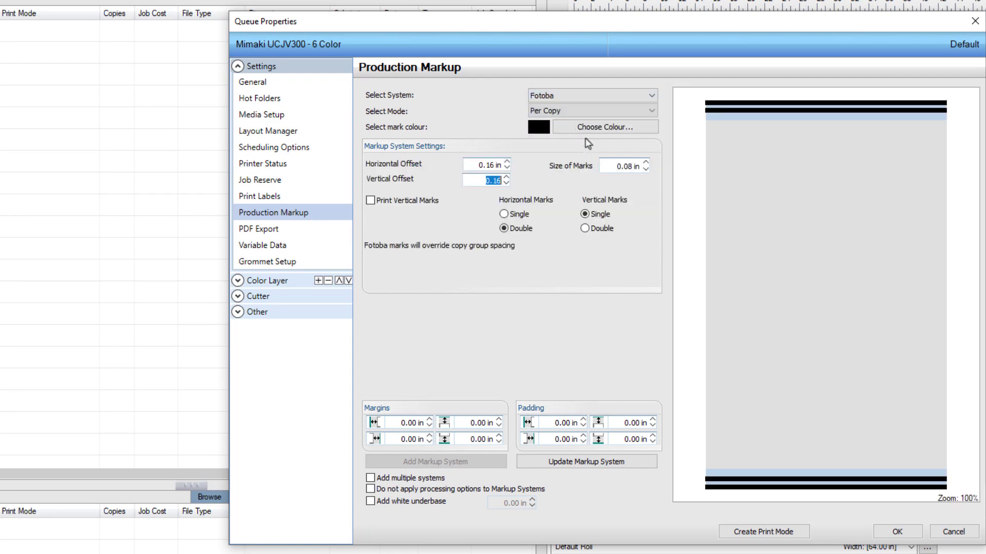
left_click(580, 110)
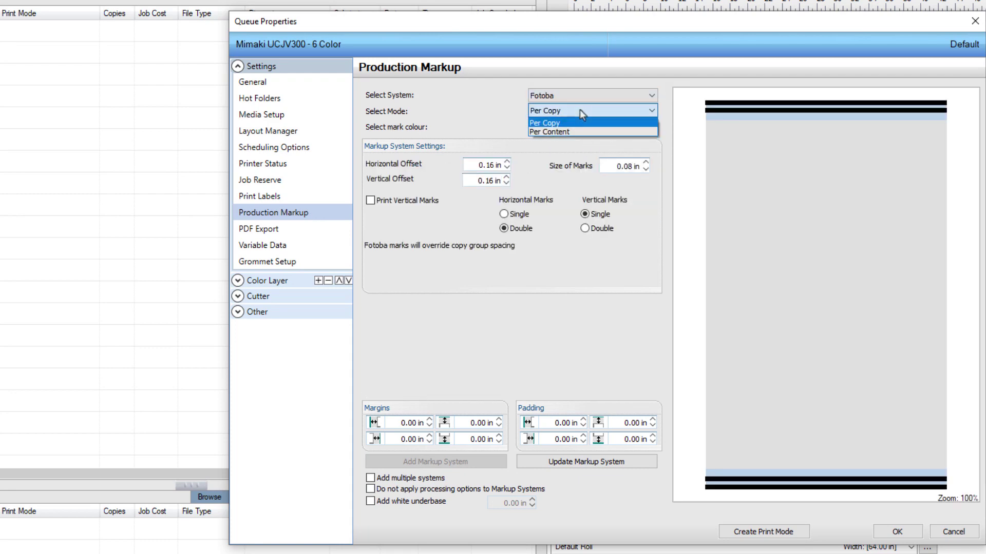
left_click(581, 120)
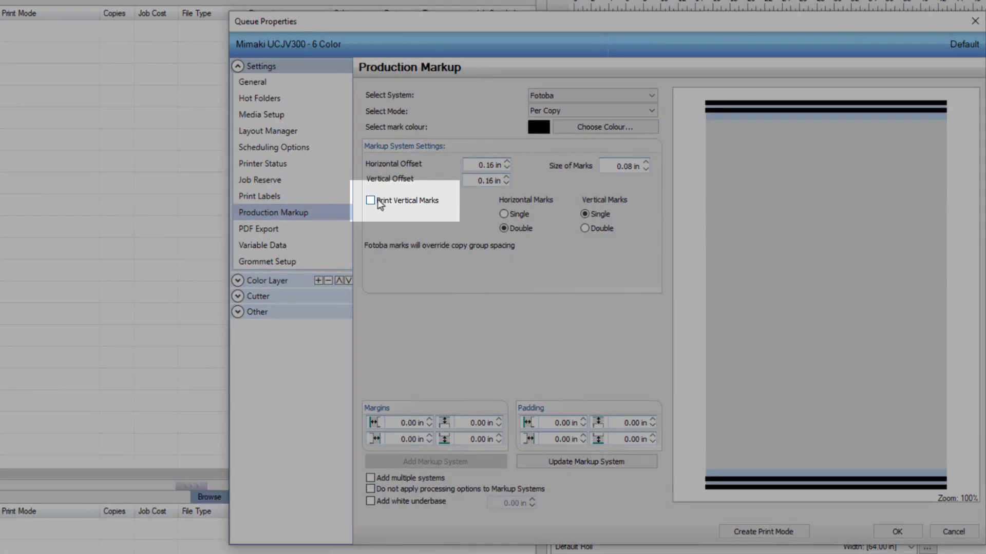
left_click(370, 200)
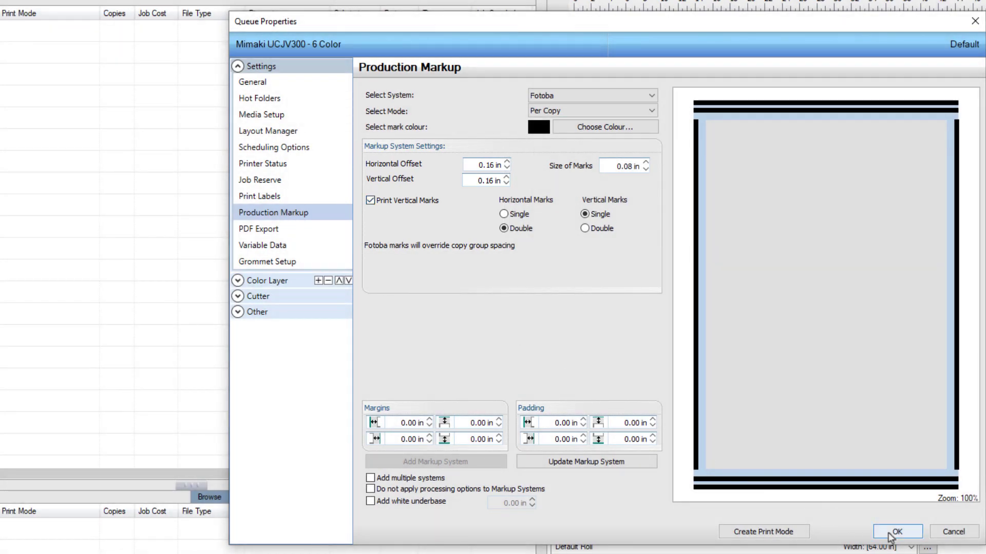
left_click(898, 532)
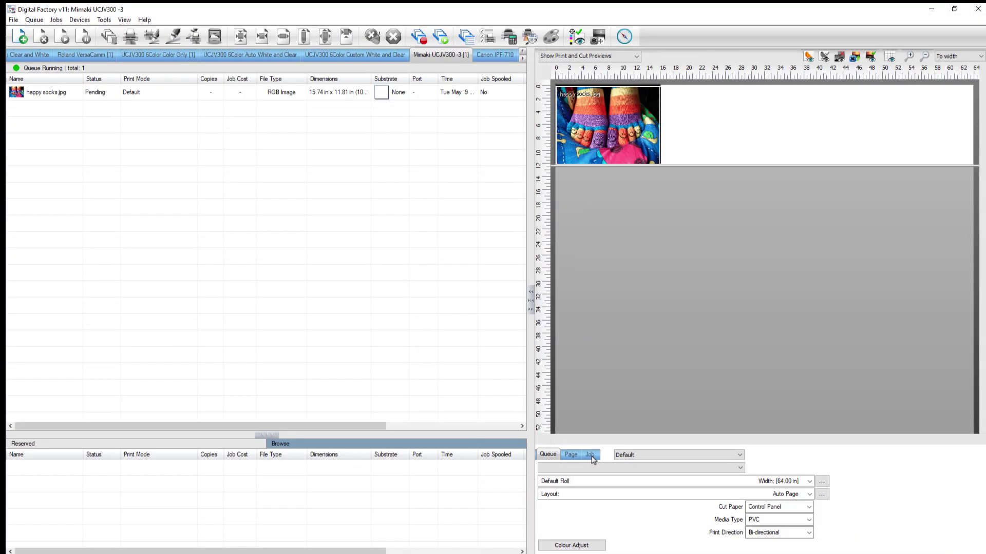
left_click(591, 455)
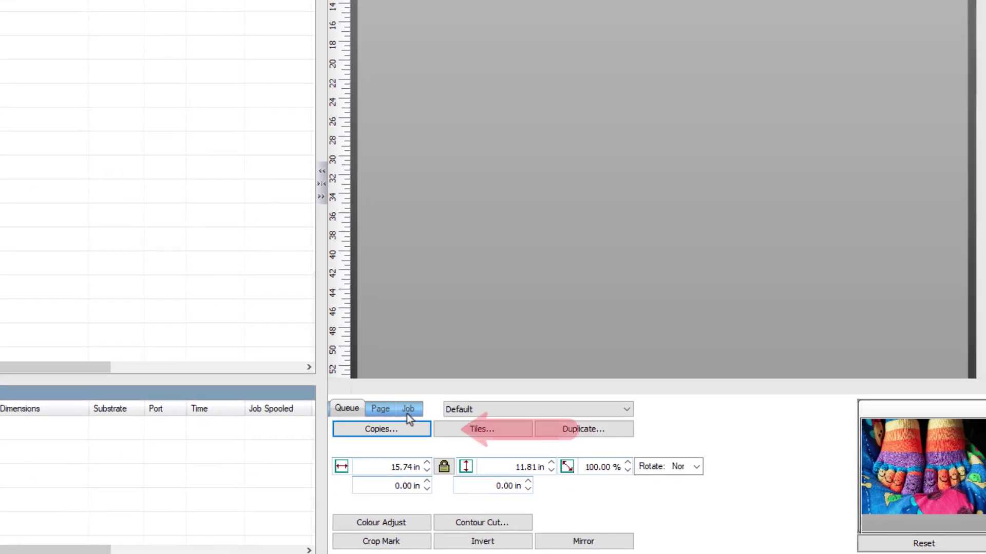
Apply a 3-column by 2-row step and repeat with 0.4 in X and Y spacing.
left_click(391, 429)
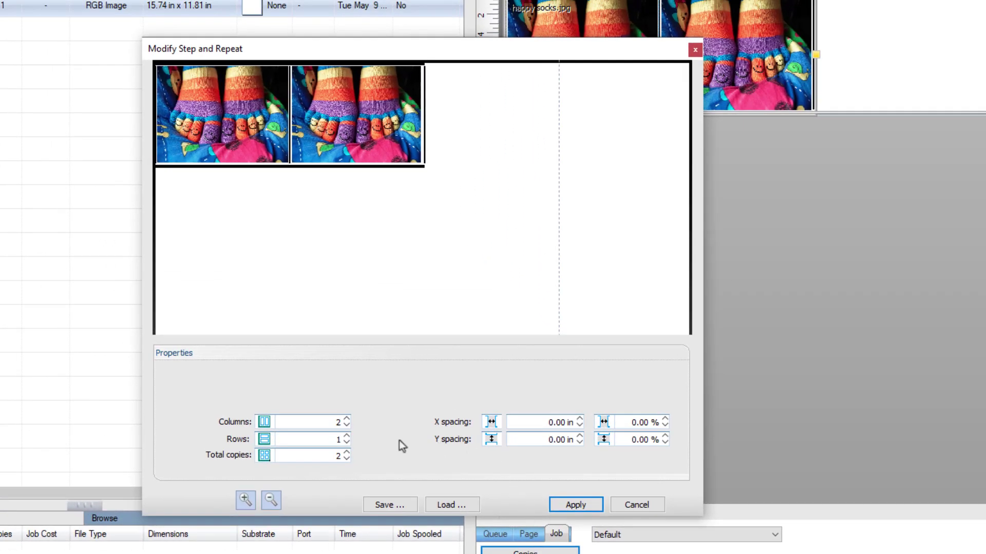
left_click(346, 419)
left_click(347, 437)
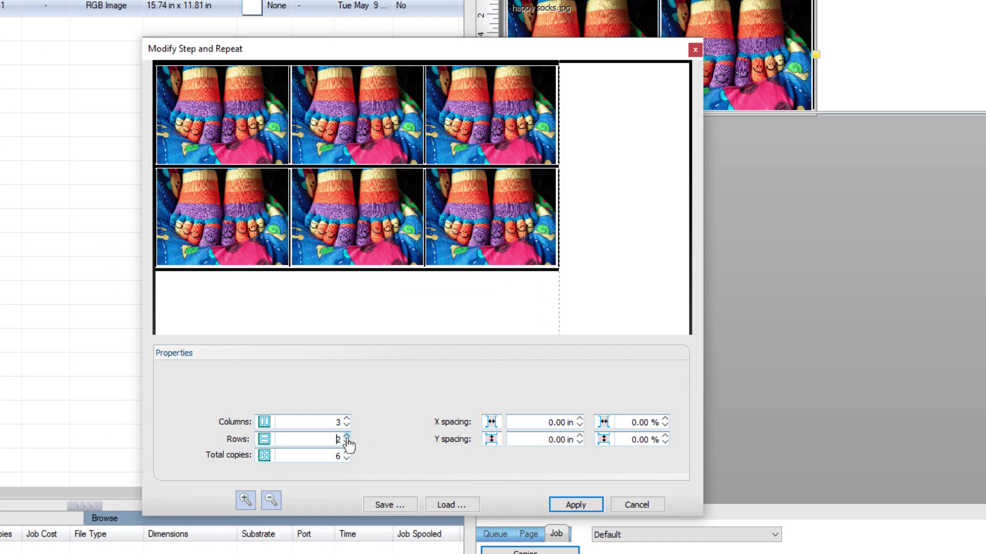
left_click(541, 421)
double_click(542, 421)
type(".4")
double_click(549, 440)
type(".4")
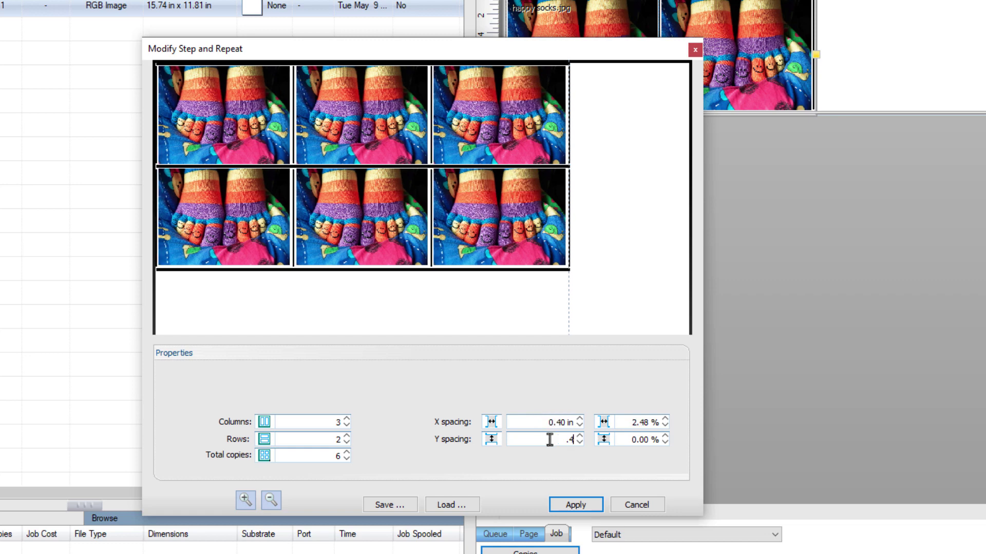
left_click(538, 424)
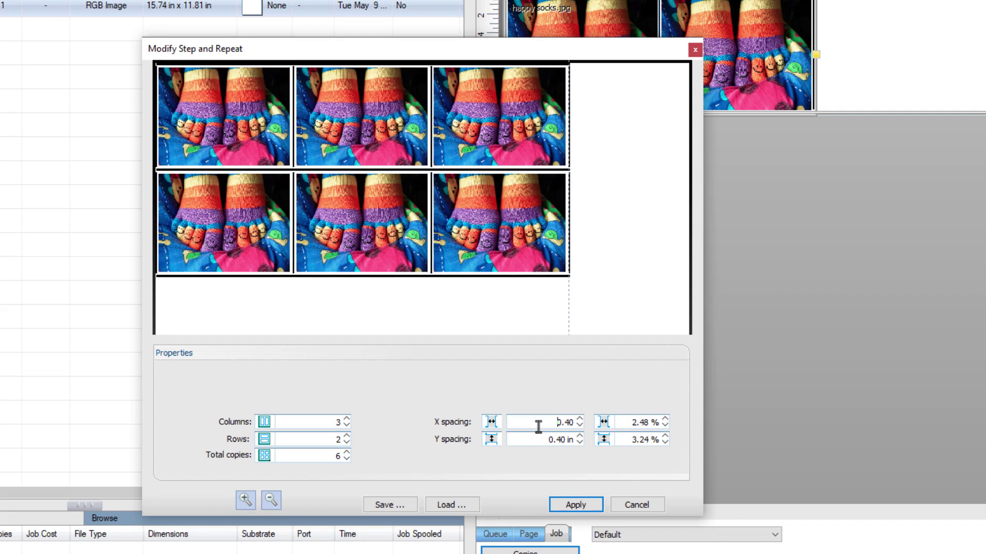
left_click(573, 503)
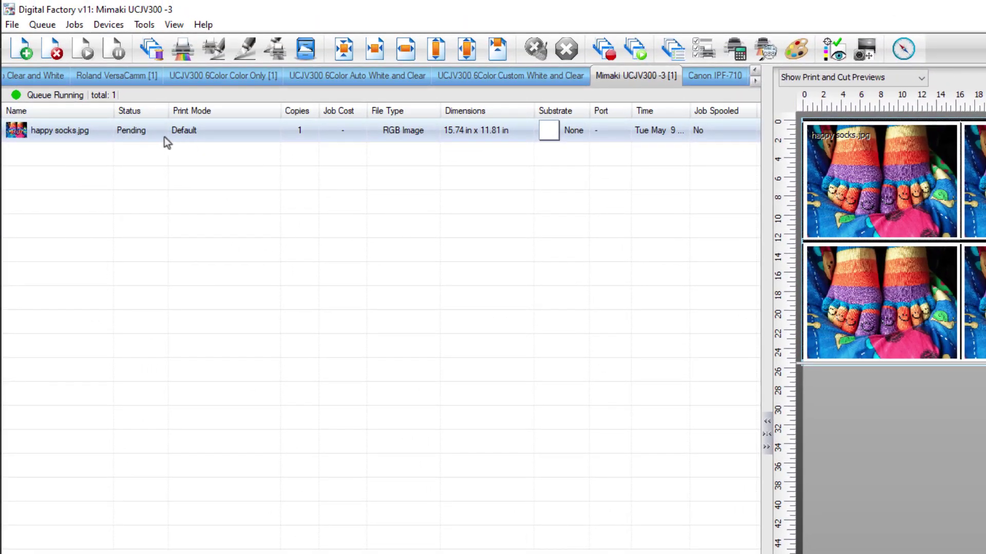
RIP Only the six-up happy socks job and inspect its raw data.
right_click(73, 129)
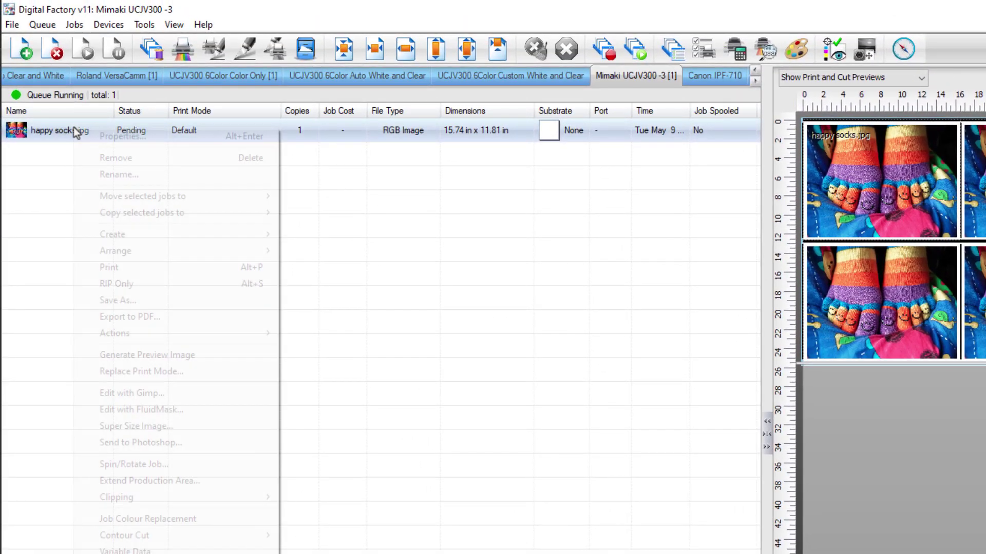
left_click(128, 286)
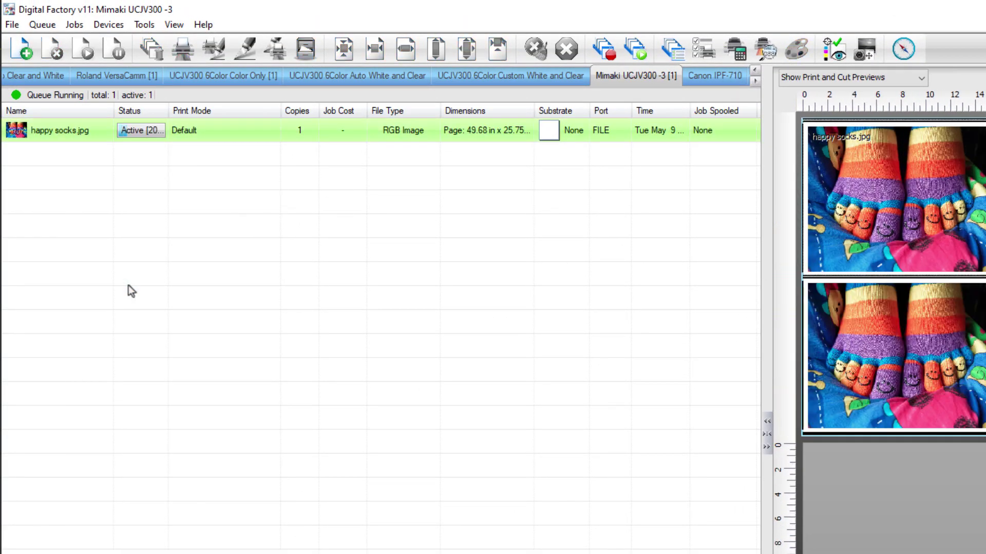
right_click(94, 134)
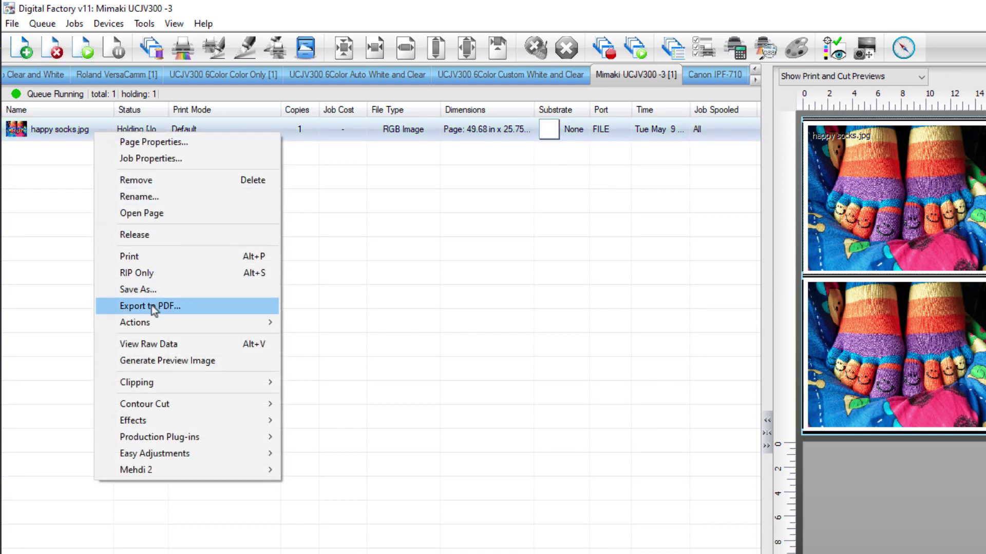
left_click(156, 346)
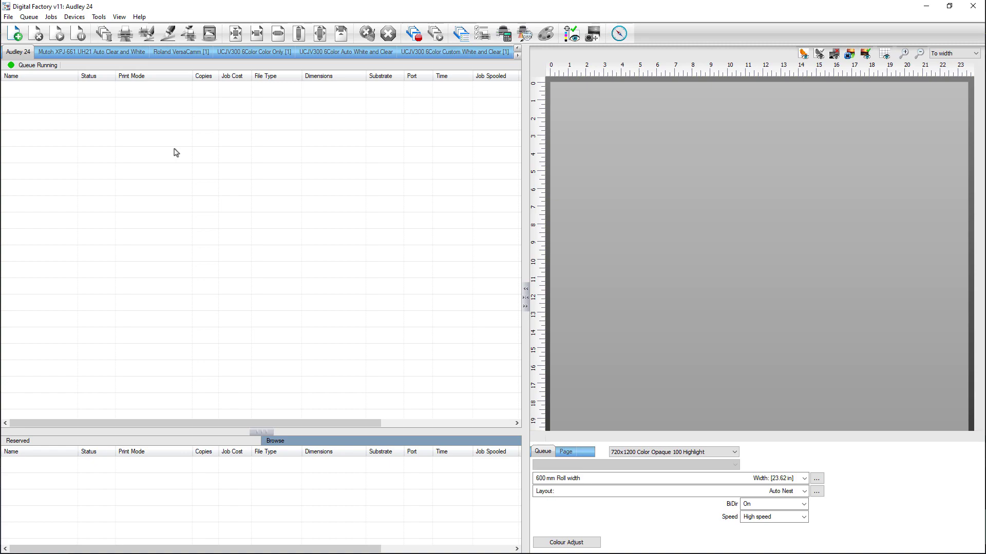
In Audley 24's properties, enable print labels Per Job with 0.6 offset and turn on confidence strips.
double_click(19, 52)
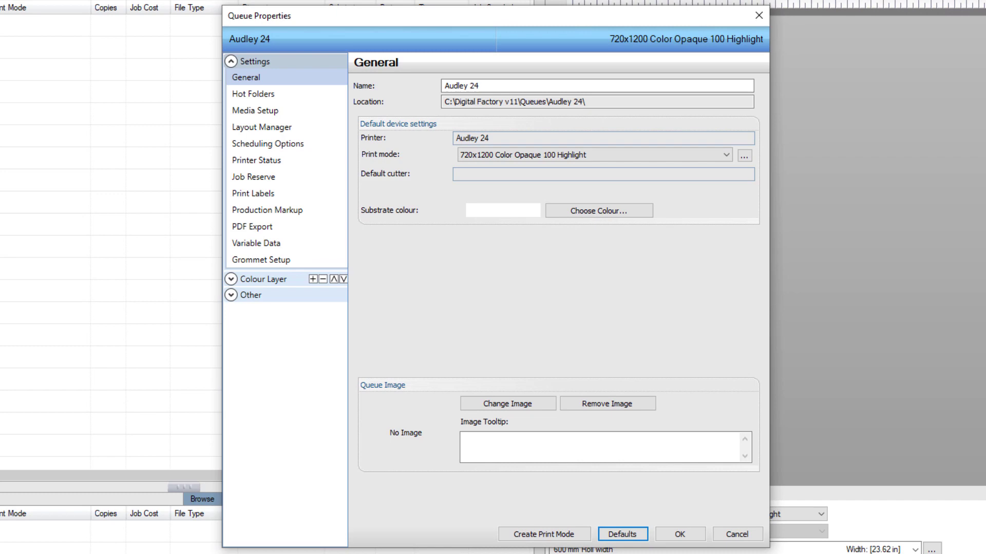
left_click(247, 198)
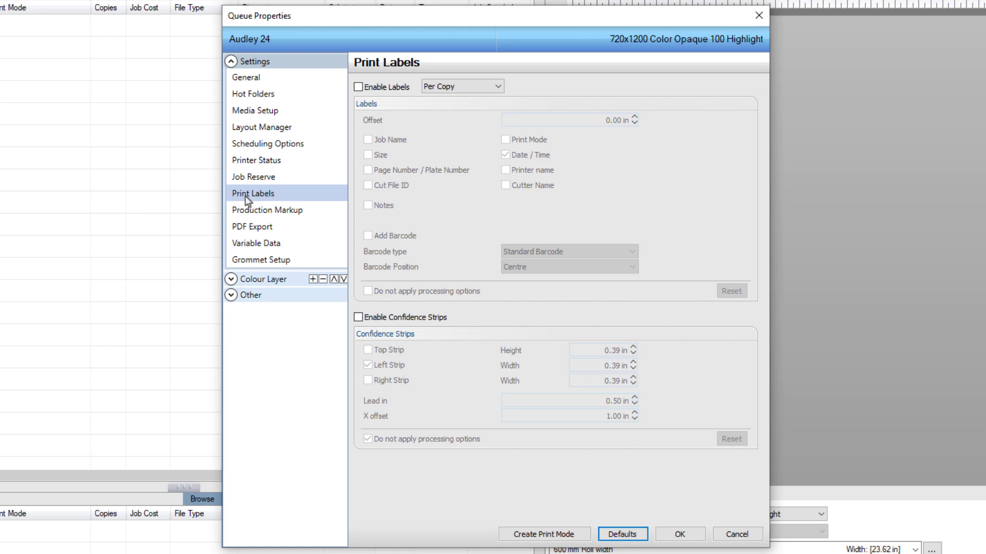
left_click(358, 87)
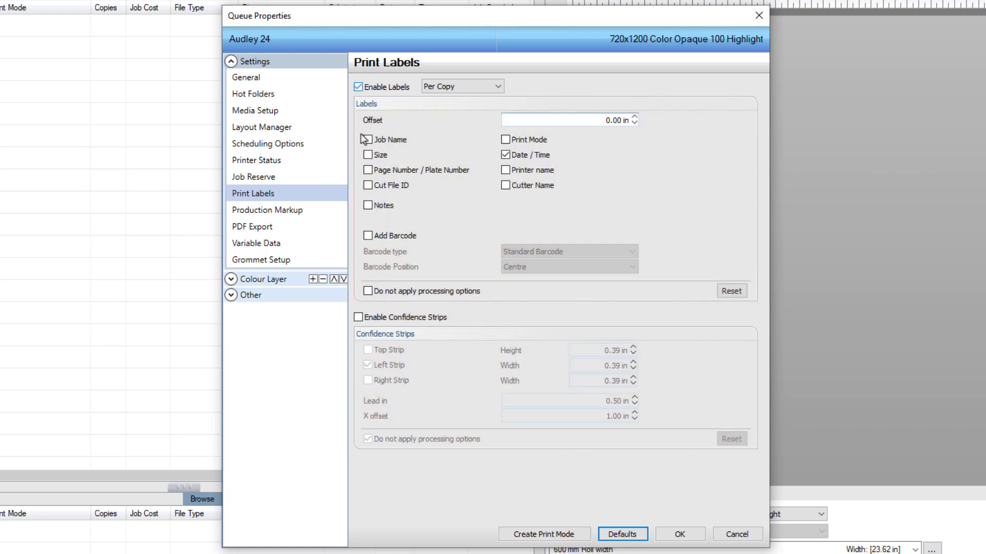
left_click(359, 318)
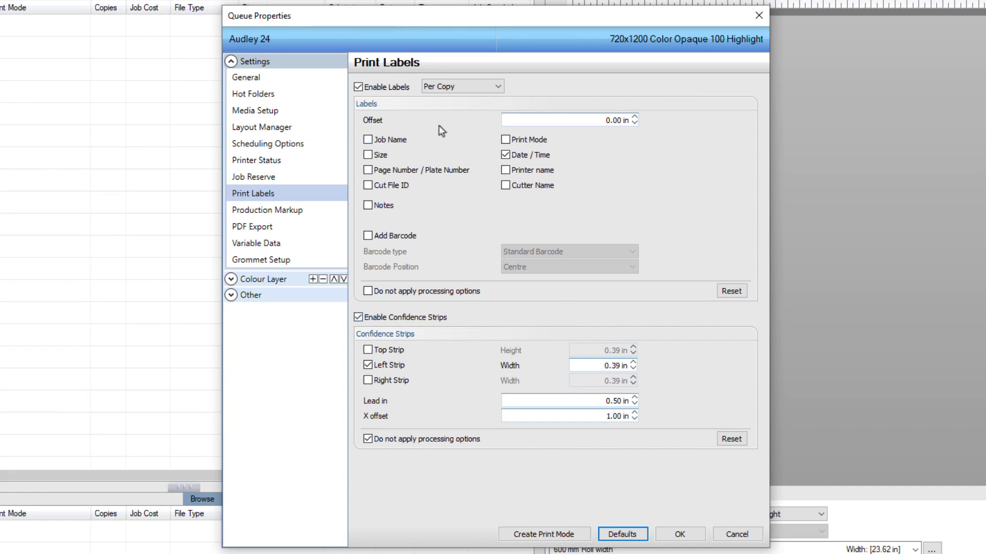
left_click(449, 86)
left_click(446, 106)
left_click(548, 121)
type(".6")
Add a centred Standard Barcode to the labels, without processing options applied.
left_click(368, 235)
left_click(503, 253)
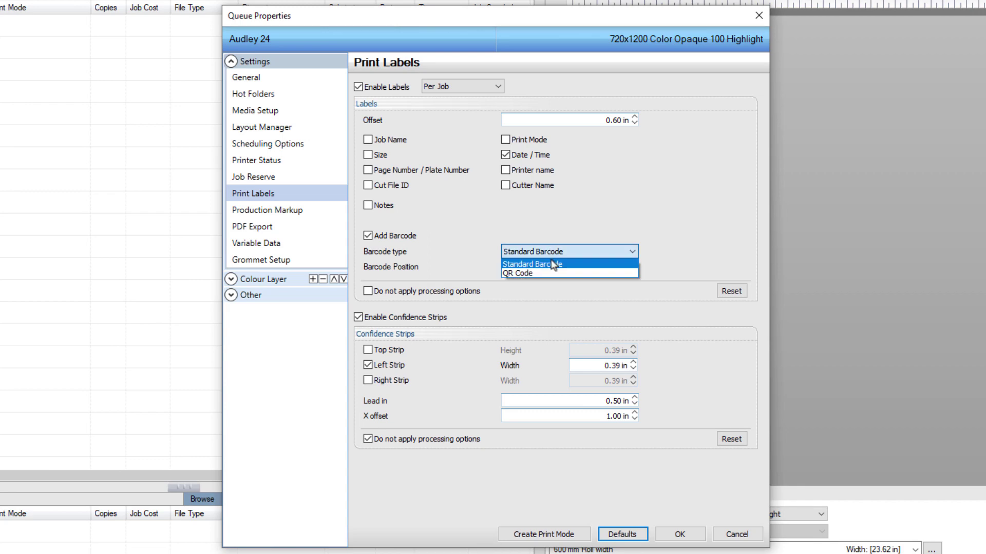
left_click(552, 263)
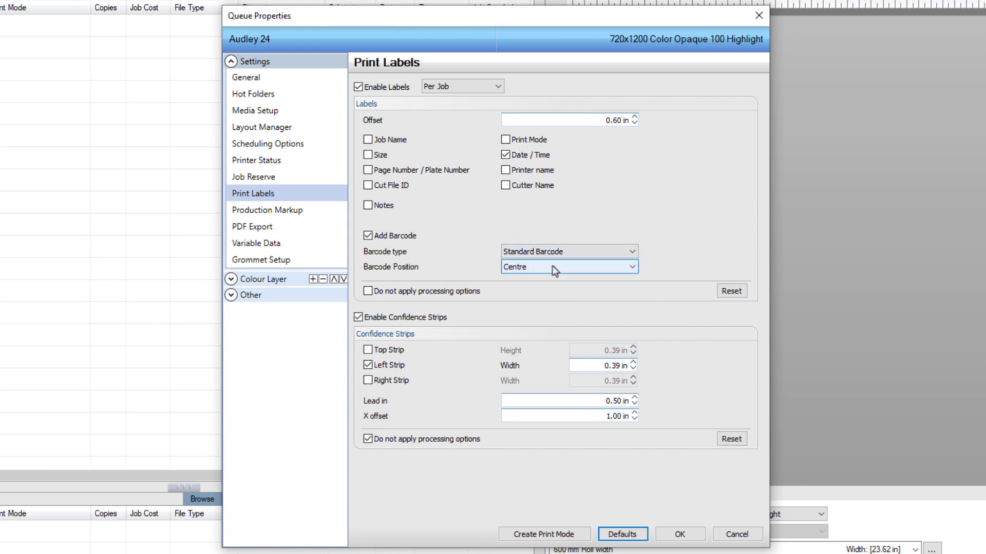
left_click(555, 270)
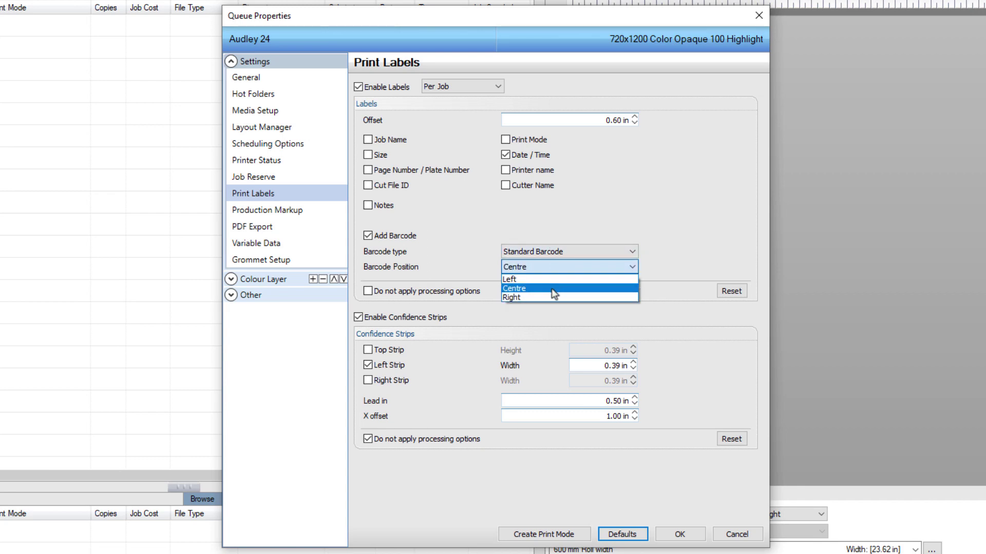
left_click(552, 289)
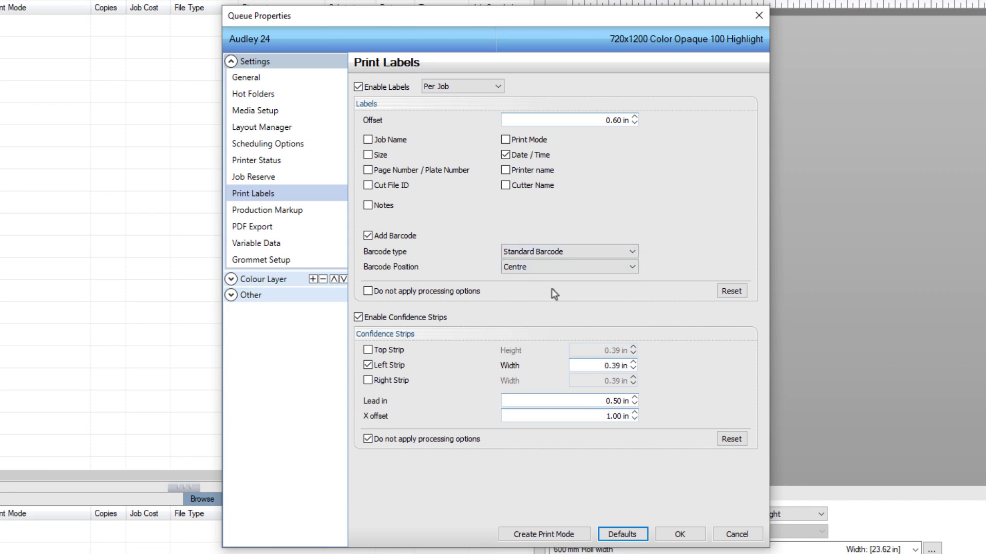
left_click(435, 291)
Set the left confidence strip width and X offset to 0.4 and apply processing options.
double_click(581, 369)
type(".4")
left_click(577, 401)
key("Tab")
type(".4")
left_click(439, 441)
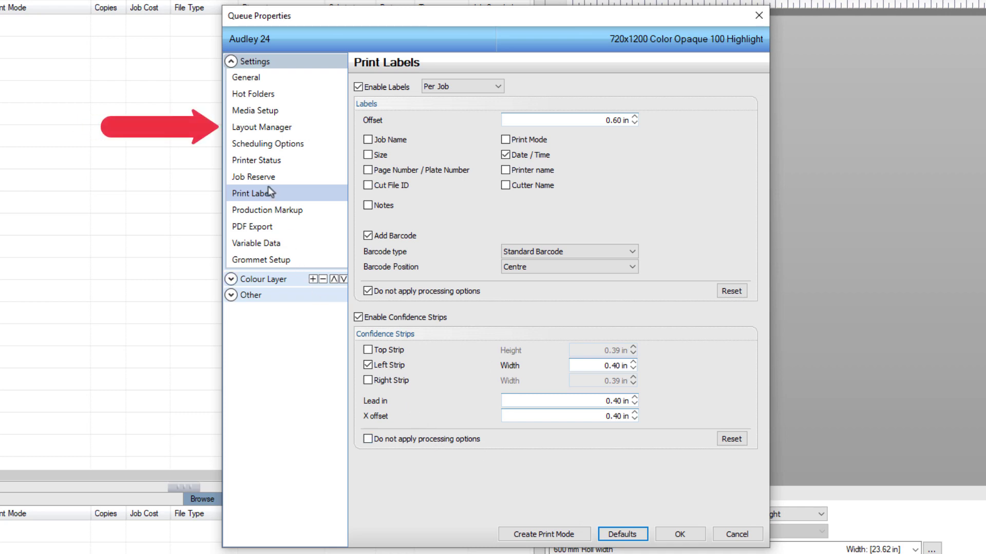
left_click(260, 131)
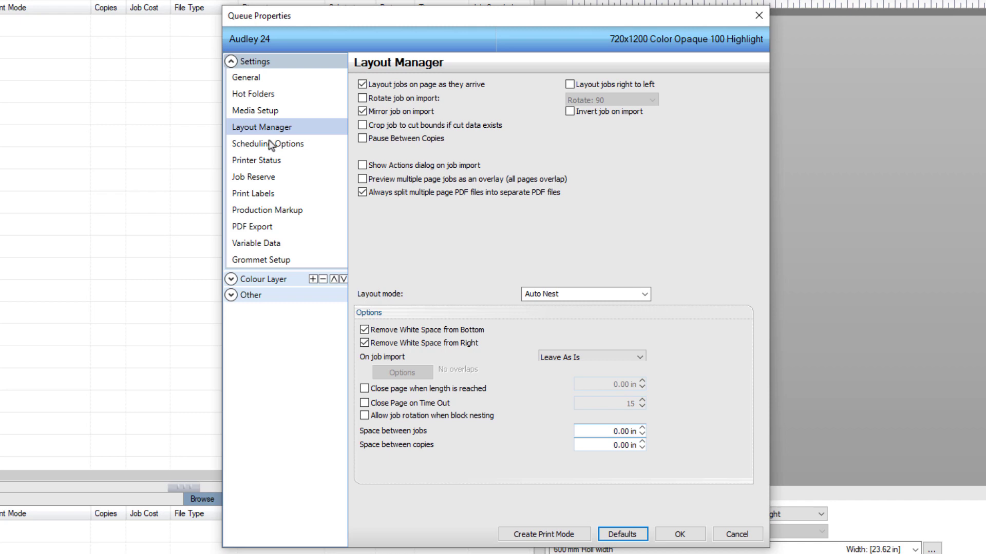
double_click(605, 434)
Save the queue settings and import all six PDFs from the Print labels folder.
left_click(667, 535)
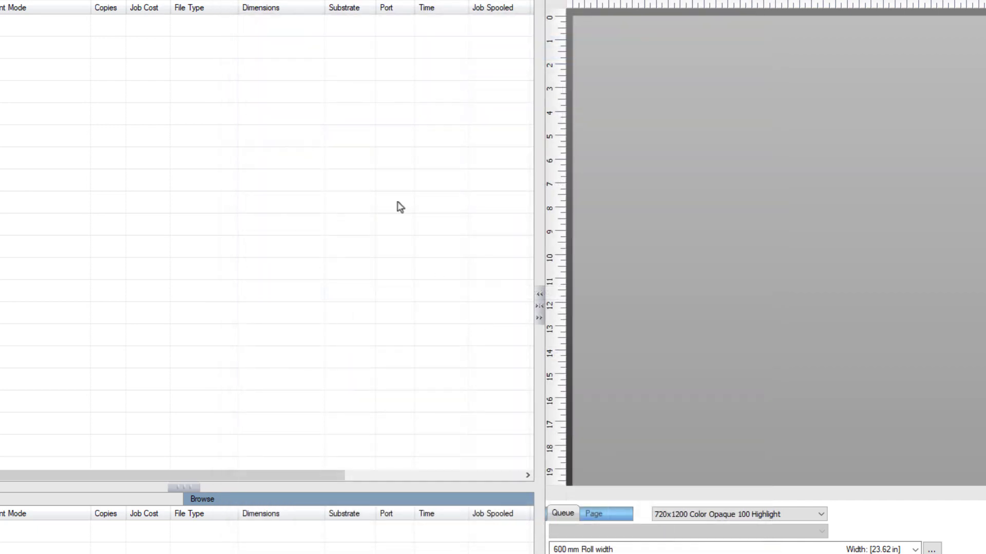
right_click(385, 24)
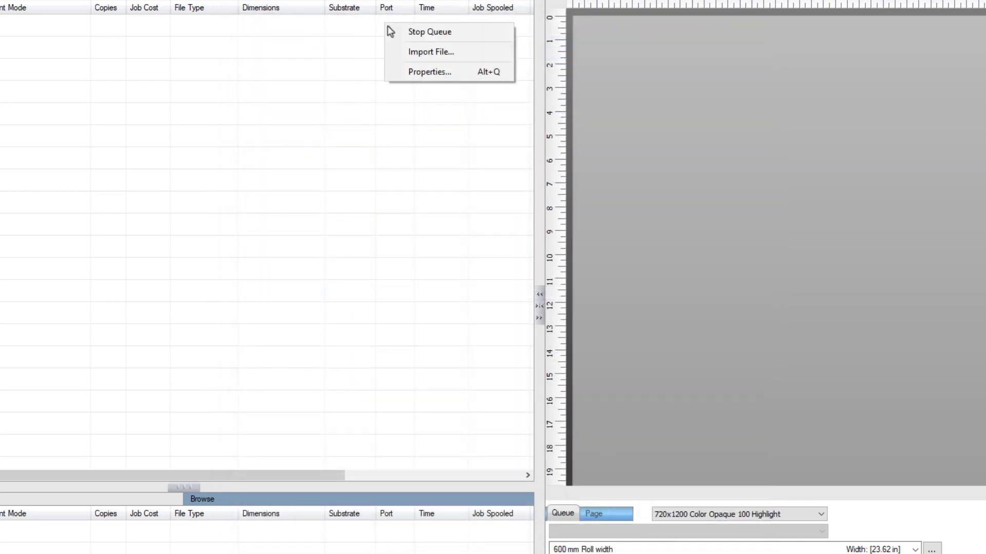
left_click(414, 51)
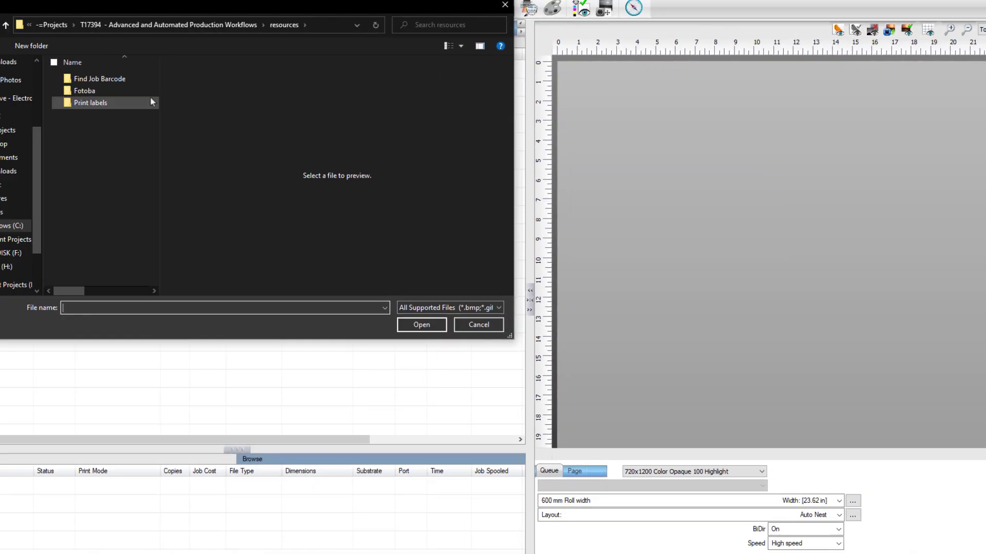
double_click(126, 118)
key("ctrl+a")
left_click(427, 320)
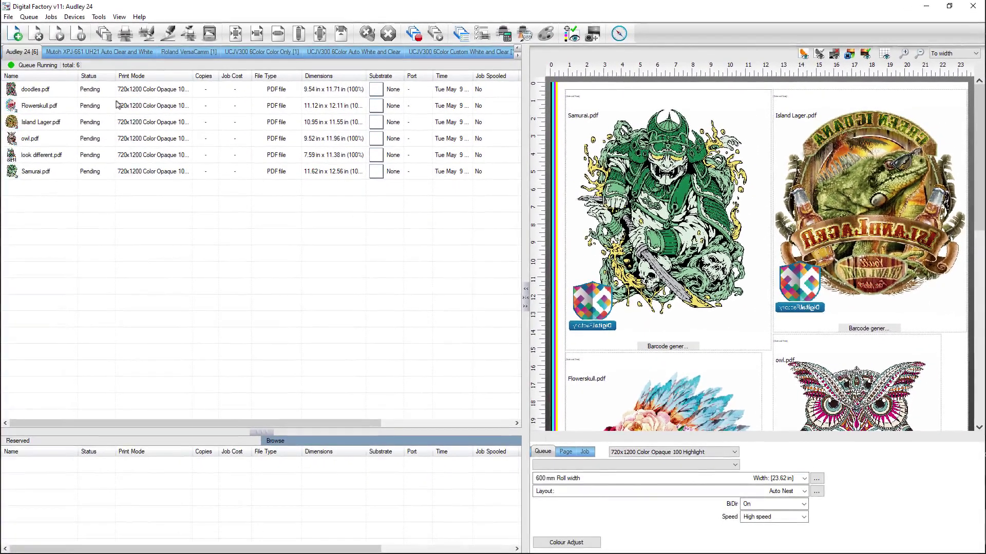
Merge the pending jobs onto a single page and view the merged job's raw data.
right_click(57, 93)
left_click(85, 185)
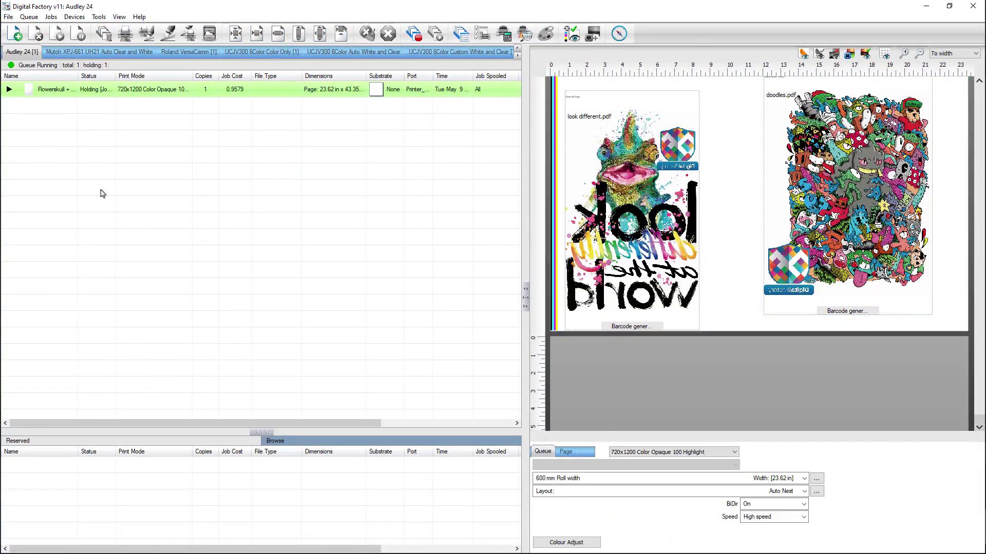
right_click(101, 92)
left_click(137, 235)
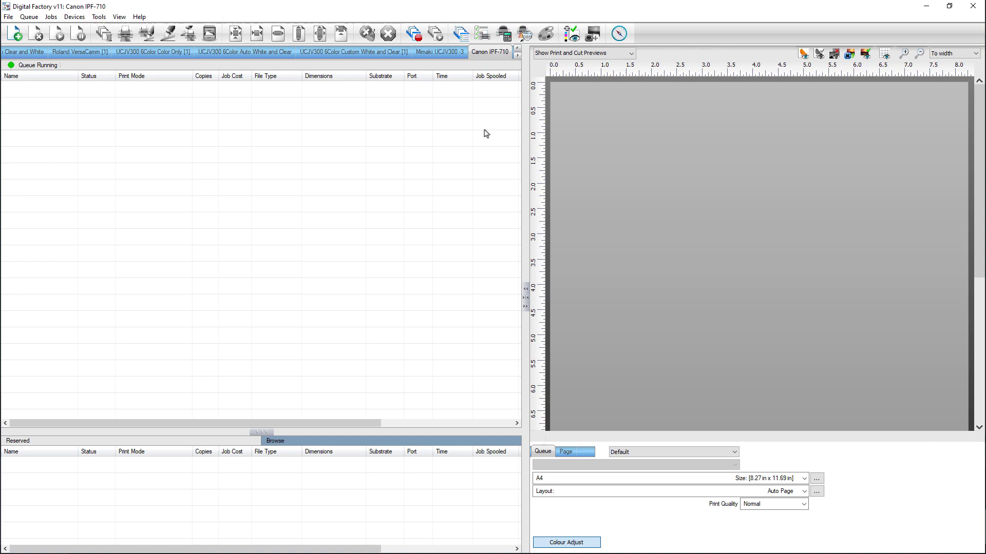
Change the Canon IPF-710 queue's media type to Template media, keeping the A4 'labels template'.
double_click(483, 52)
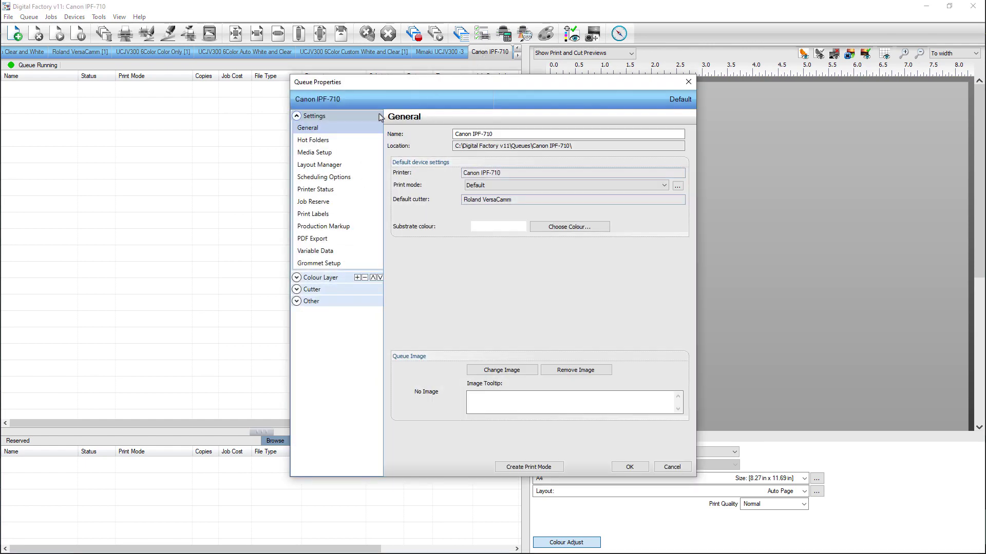
left_click(314, 158)
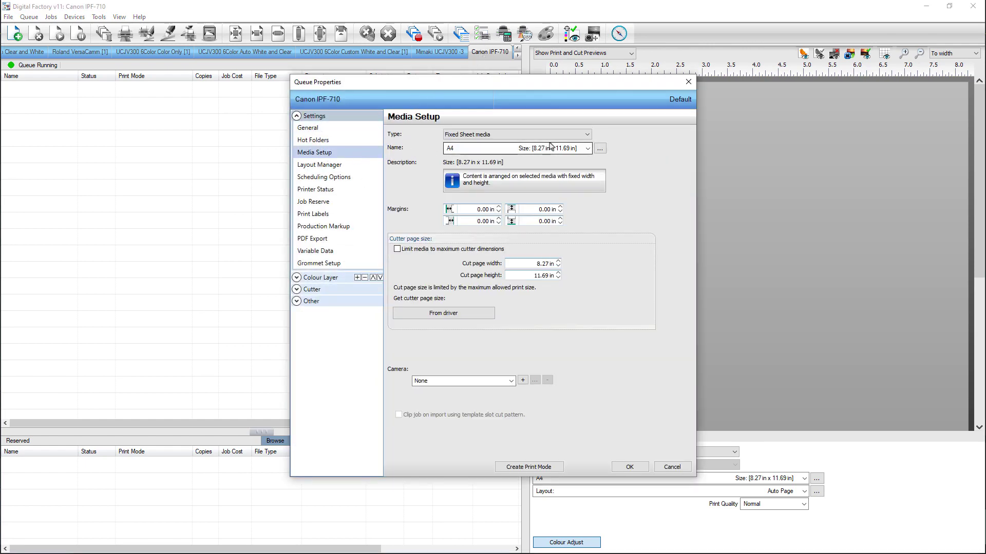
left_click(575, 135)
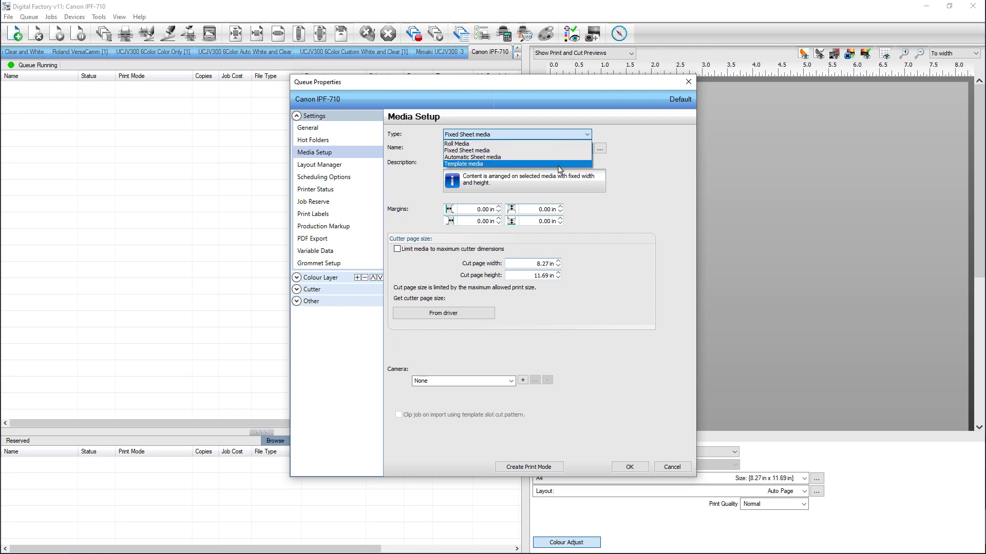
left_click(560, 164)
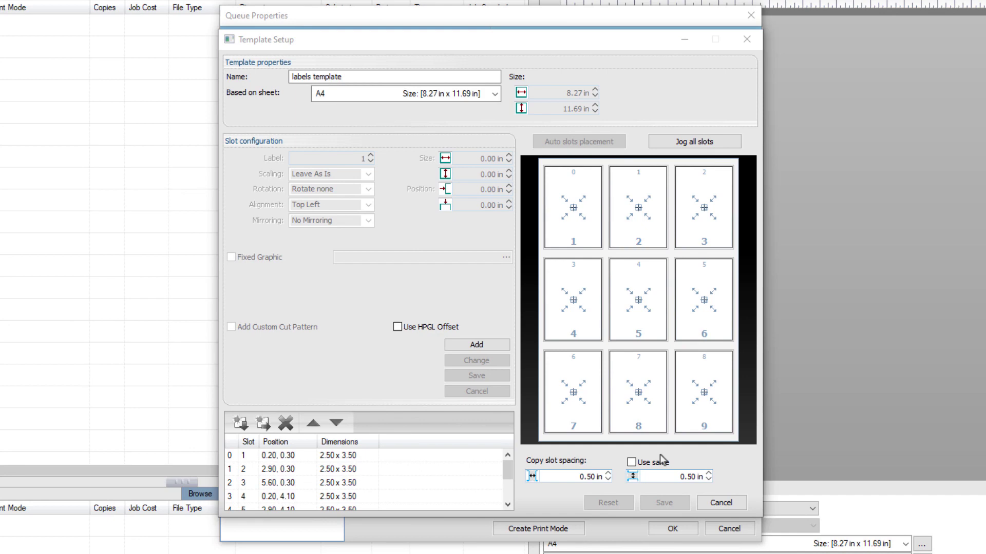
key("Escape")
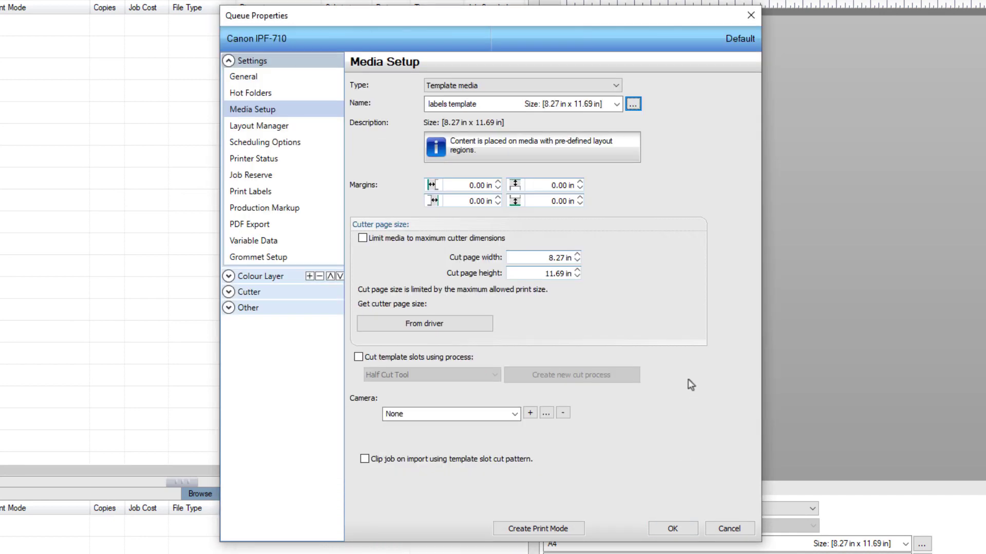
Keep the Standard Barcode type and centre the barcode on the queue's print labels.
left_click(267, 193)
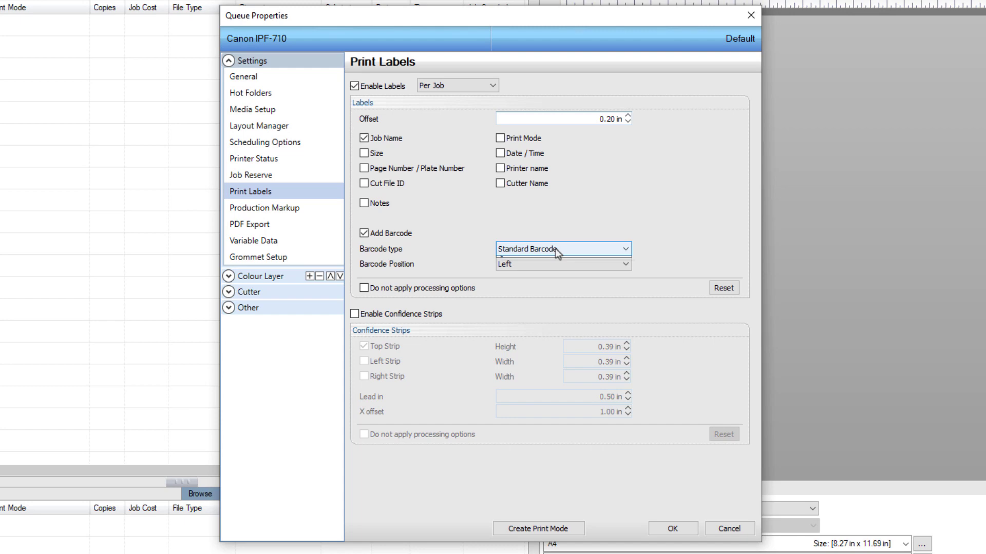
left_click(555, 248)
left_click(557, 262)
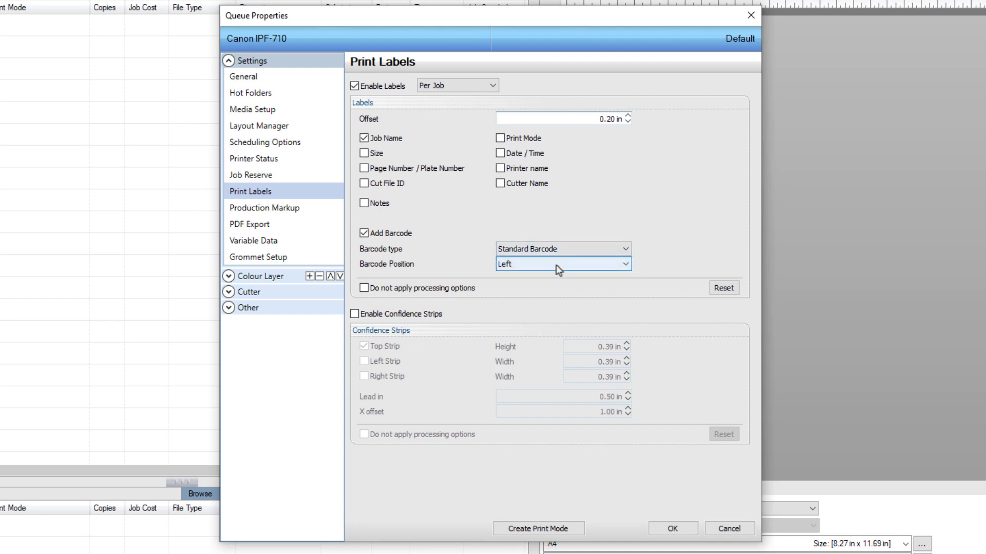
left_click(556, 264)
left_click(558, 286)
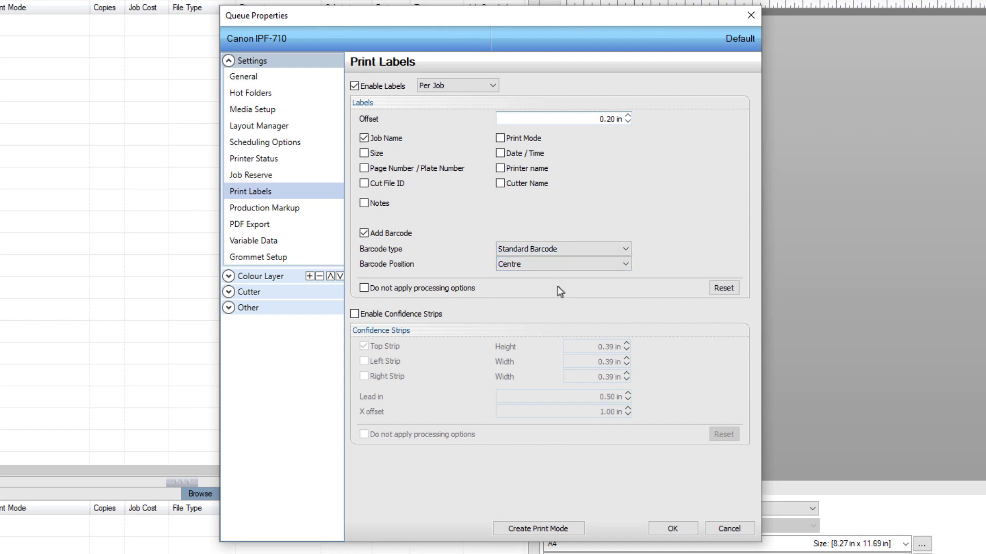
Set the queue's scheduling so print jobs RIP and Print now.
left_click(290, 143)
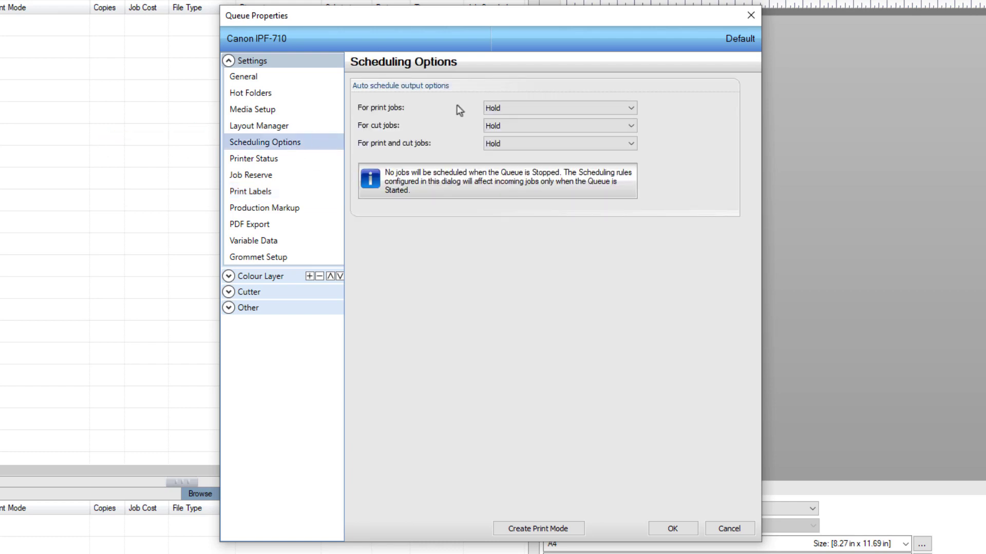
left_click(488, 107)
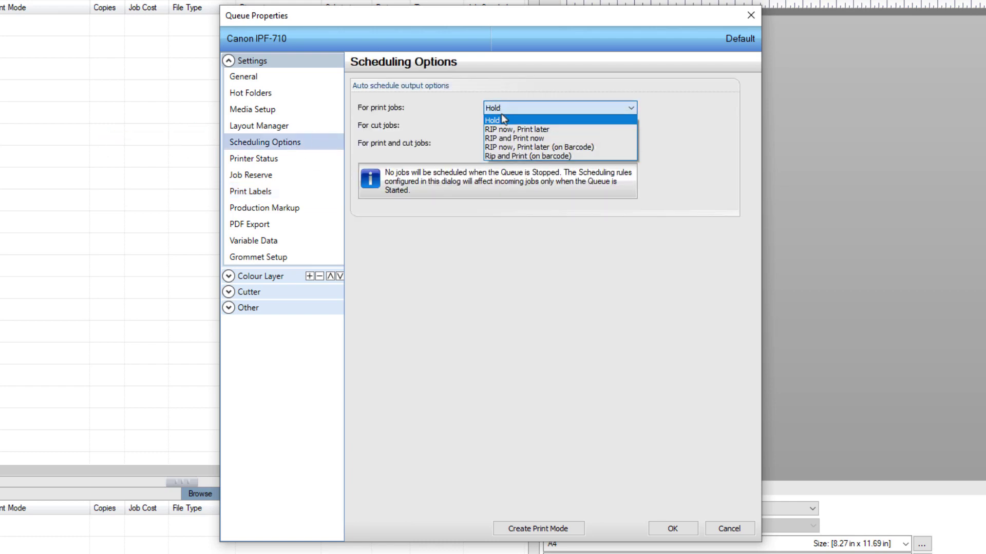
left_click(506, 138)
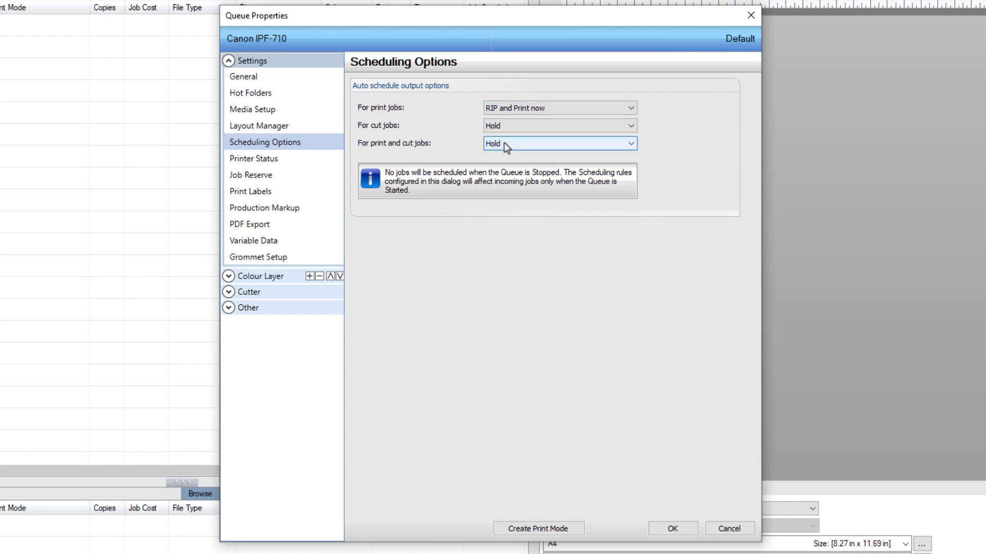
left_click(303, 127)
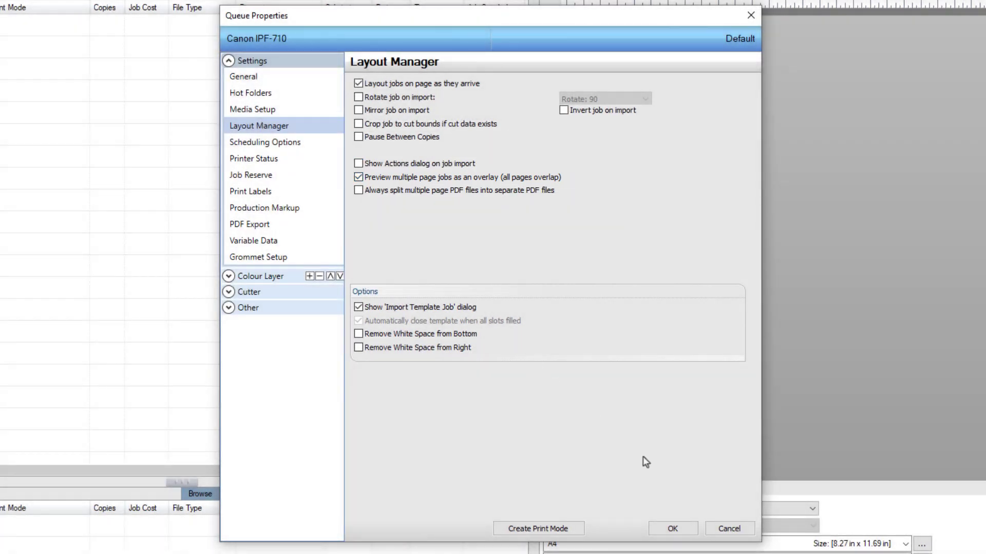
Save the Canon IPF-710 queue properties, producing the nine-job labels worksheet with barcodes.
left_click(670, 529)
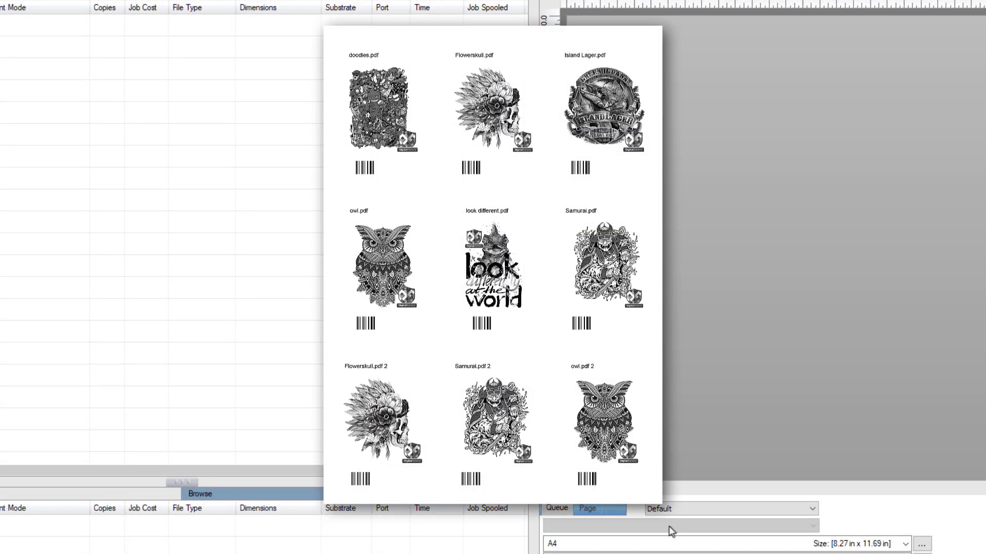